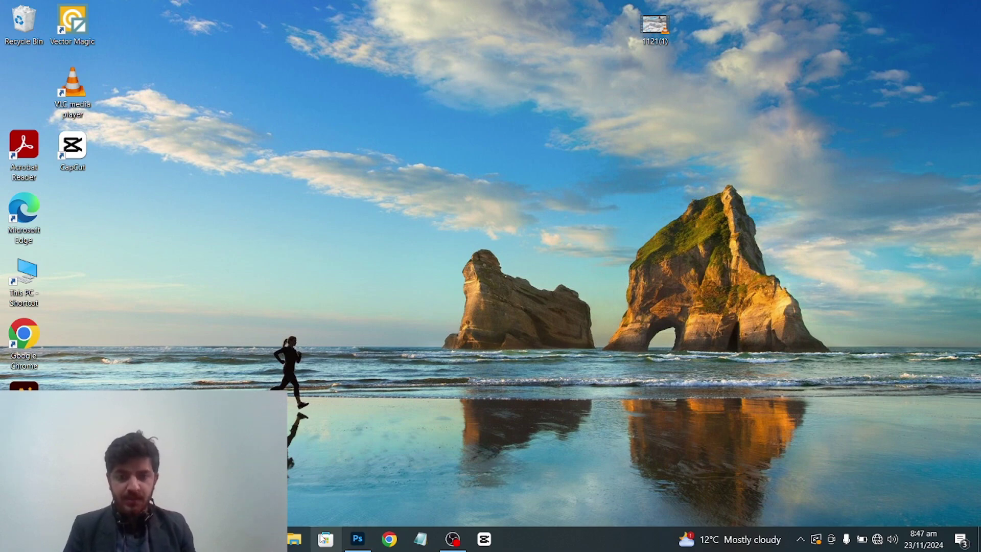
Switch to Photoshop, close the portrait document without saving, and close the recent Untitled-1.psd after opening it
click(358, 540)
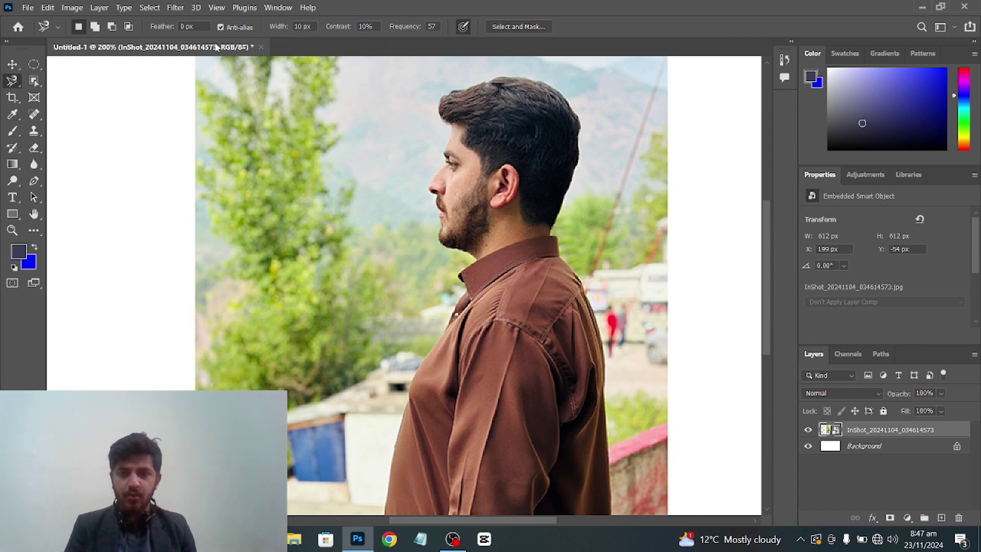
click(261, 47)
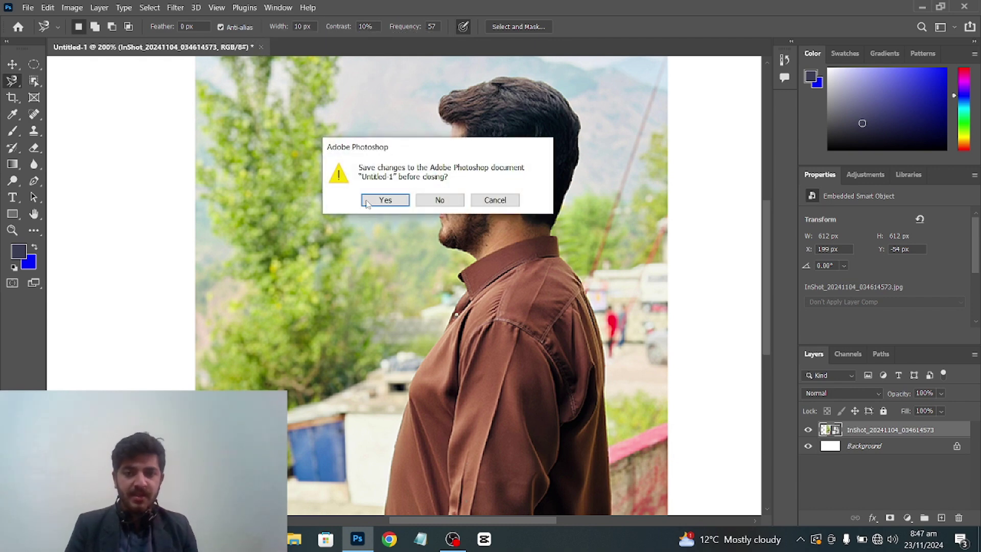
click(436, 202)
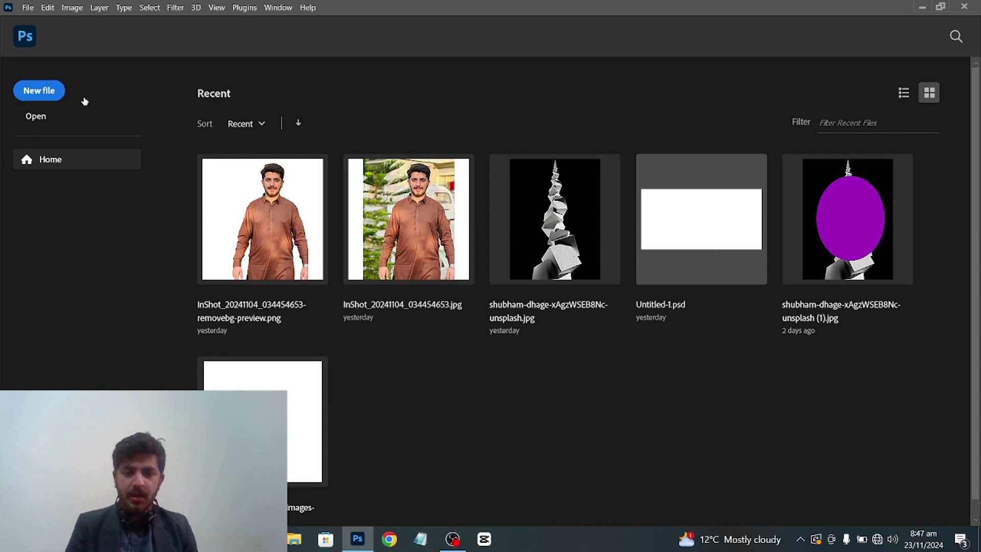
click(670, 189)
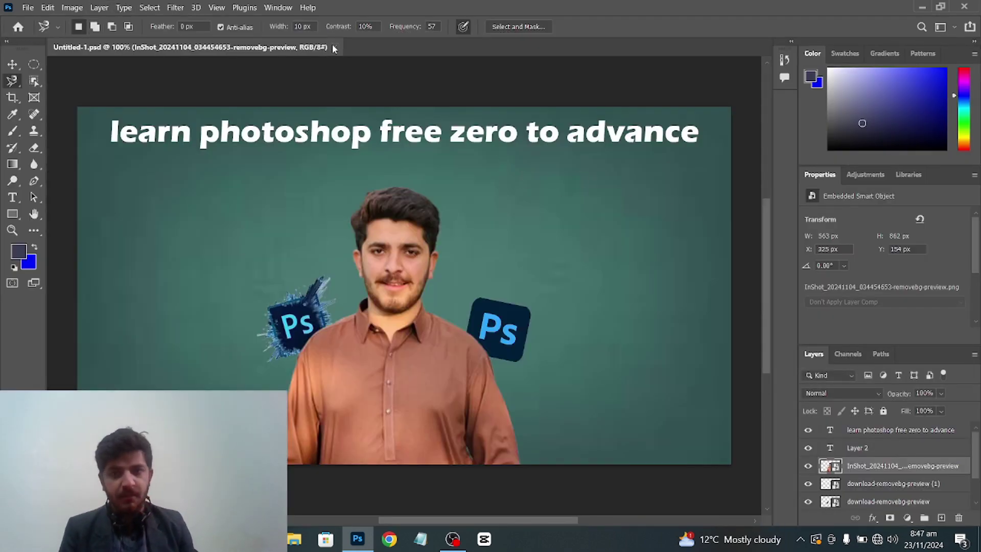
click(334, 48)
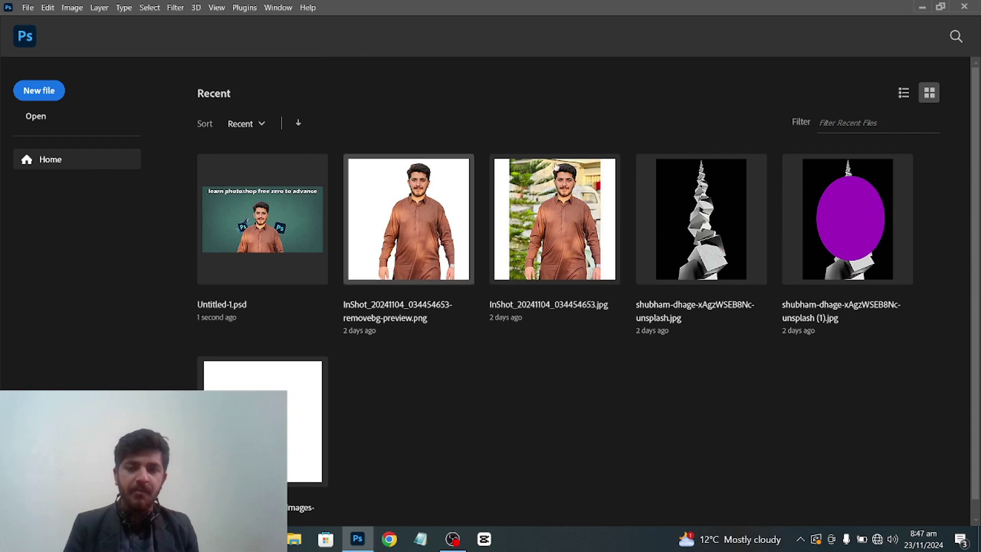
Create a new 1000 x 500 px document at 72 ppi with a white background from the recent custom preset
click(52, 90)
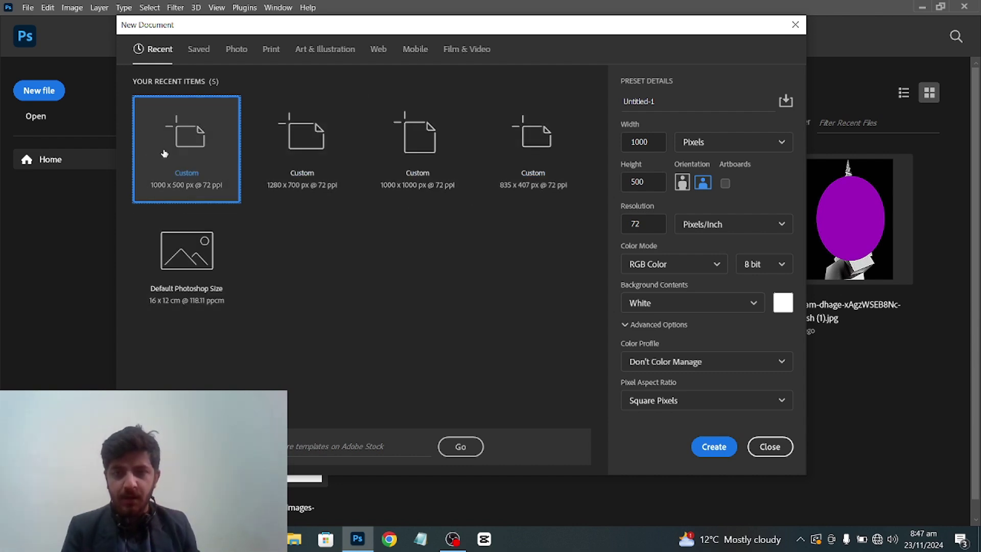
click(711, 446)
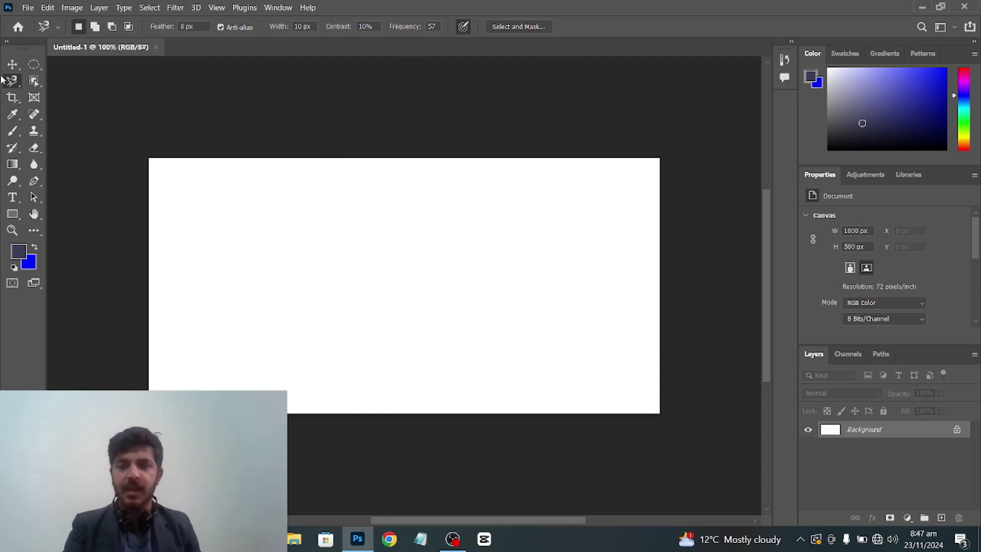
Using the Elliptical Marquee with Anti-alias enabled, fill an ellipse in the canvas's left half with the blue background color and deselect
click(36, 70)
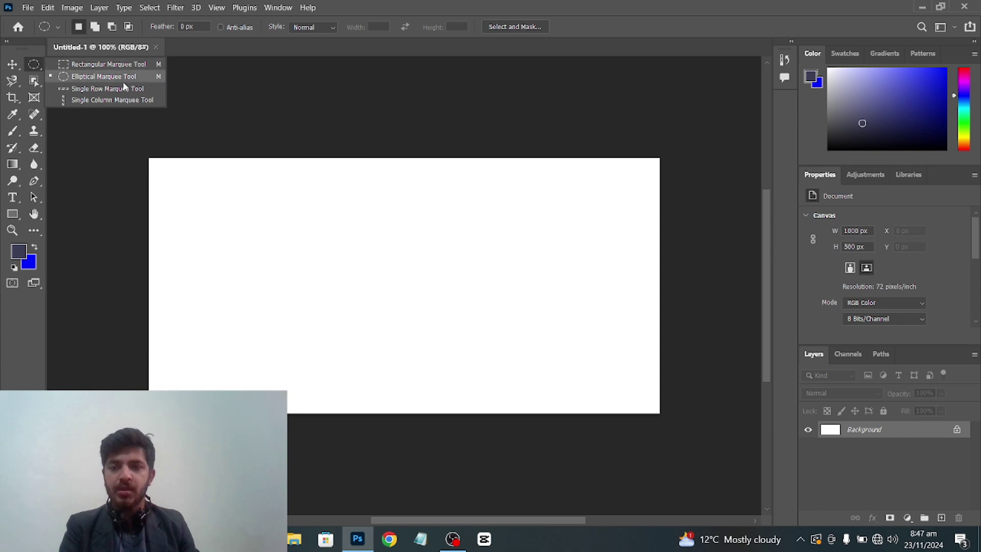
click(93, 79)
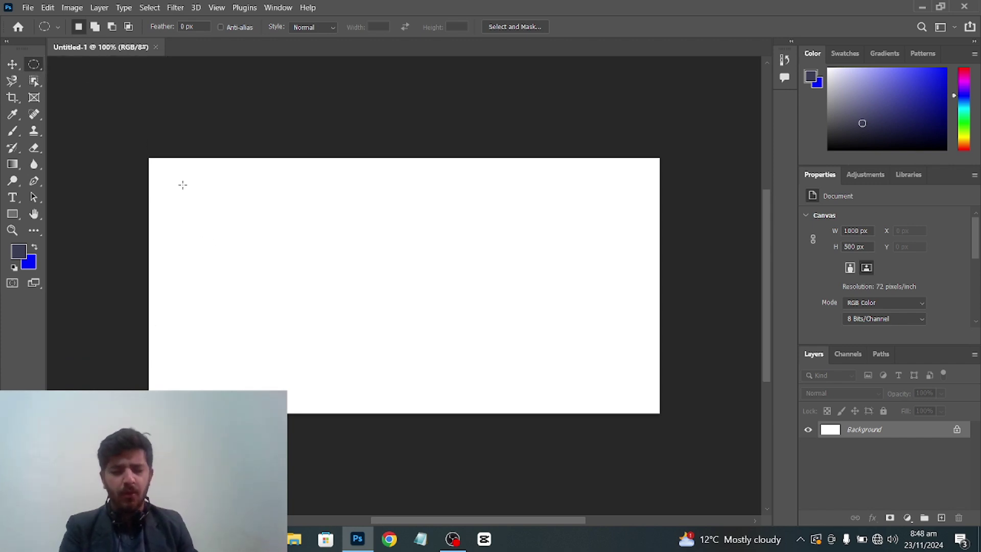
click(221, 27)
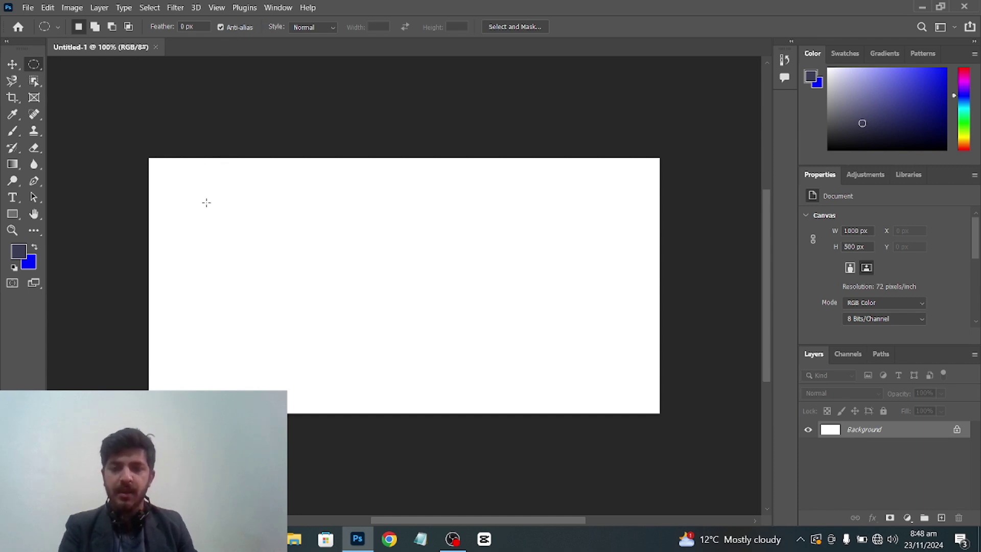
drag(207, 202, 346, 363)
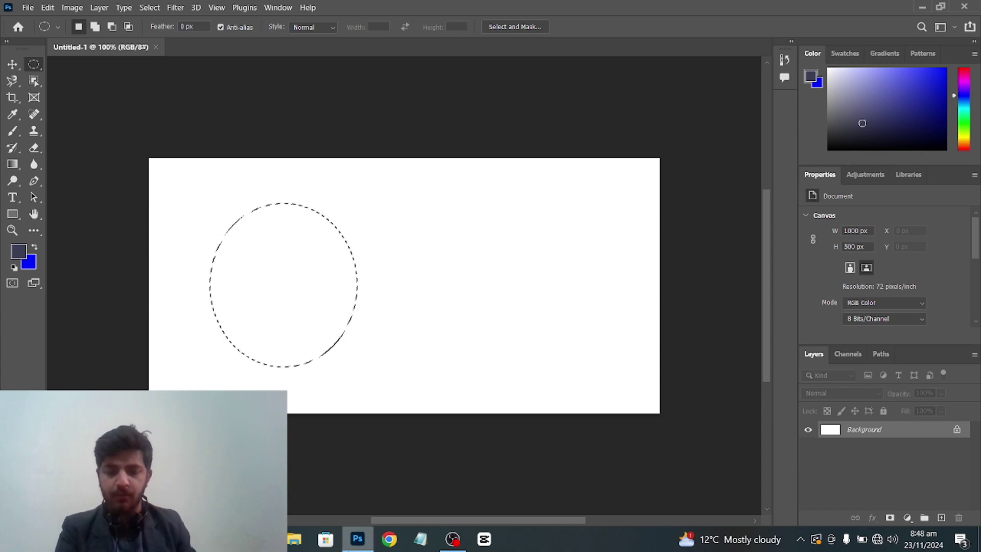
key(ctrl+BackSpace)
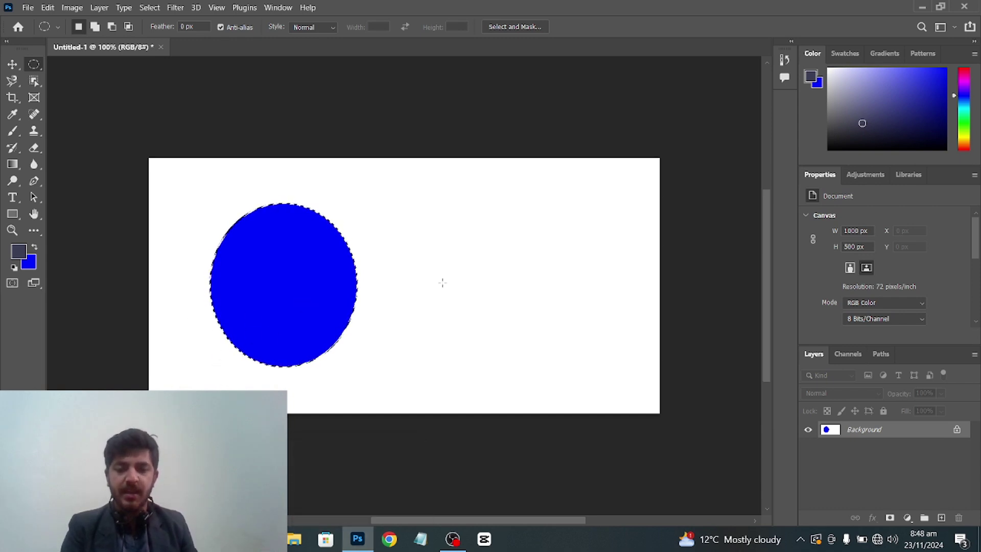
click(442, 282)
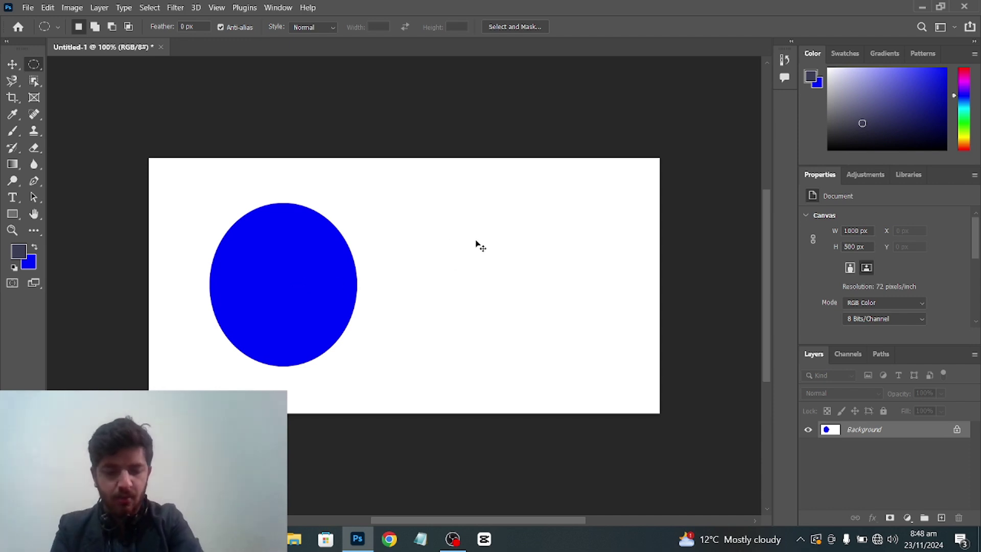
Examine the pixels along the blue ellipse's edge up close to judge how smooth the anti-aliased outline is
key(ctrl+plus)
key(ctrl+plus)
key(ctrl+plus)
key(ctrl+plus)
key(ctrl+plus)
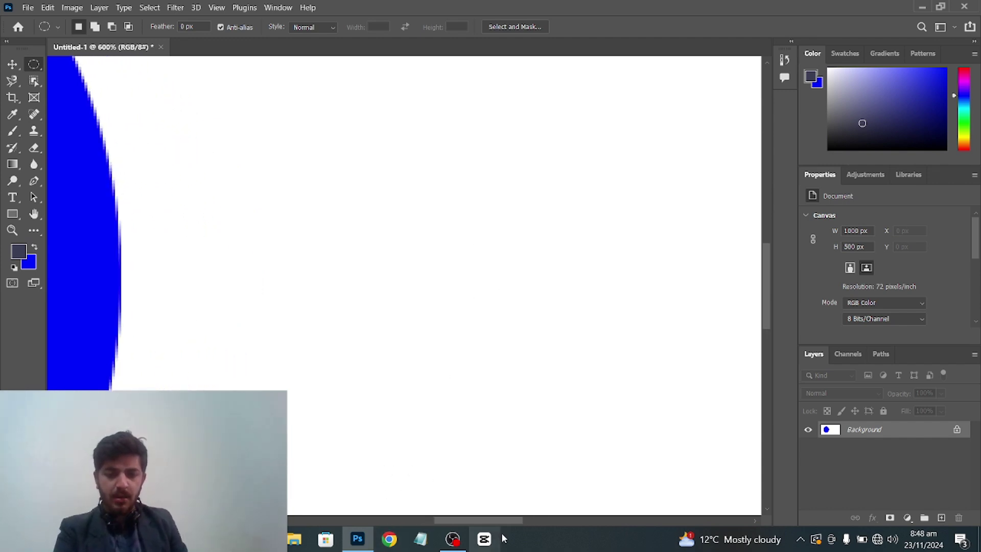
drag(502, 523, 477, 517)
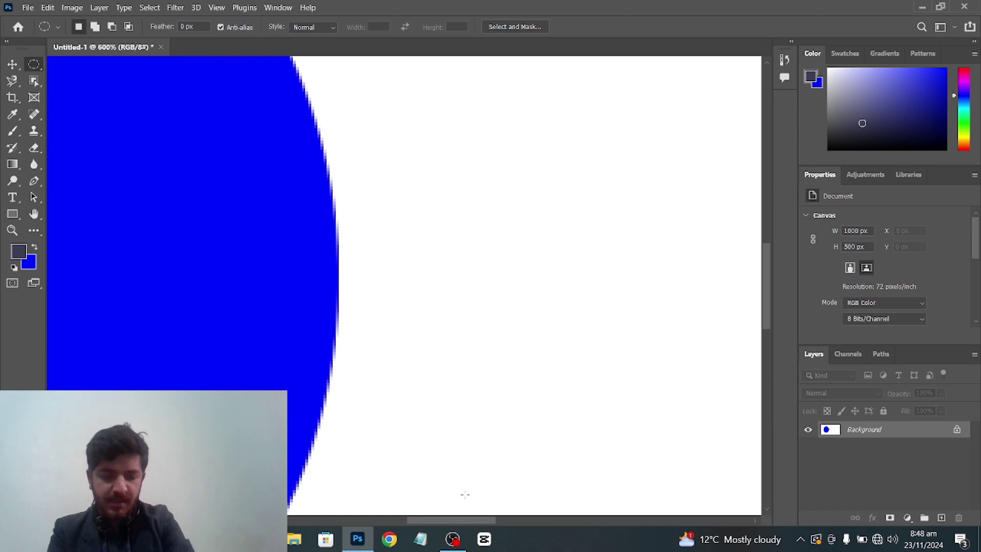
scroll(465, 486, right, 1)
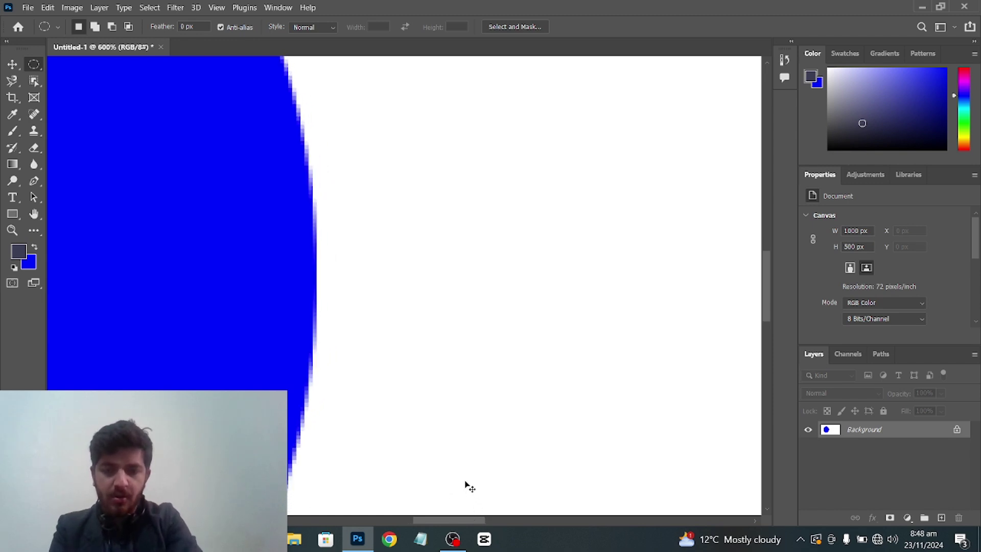
key(ctrl+plus)
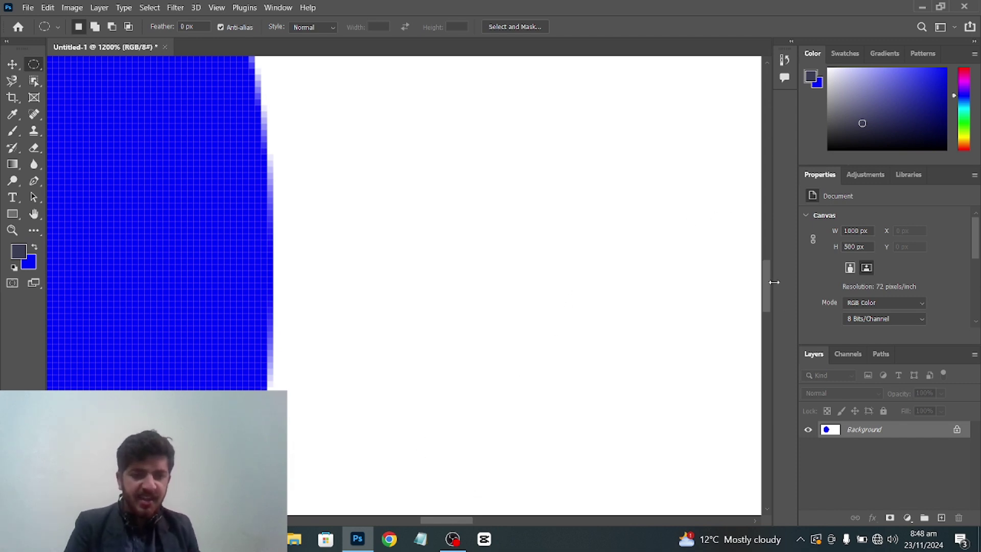
drag(765, 295, 765, 359)
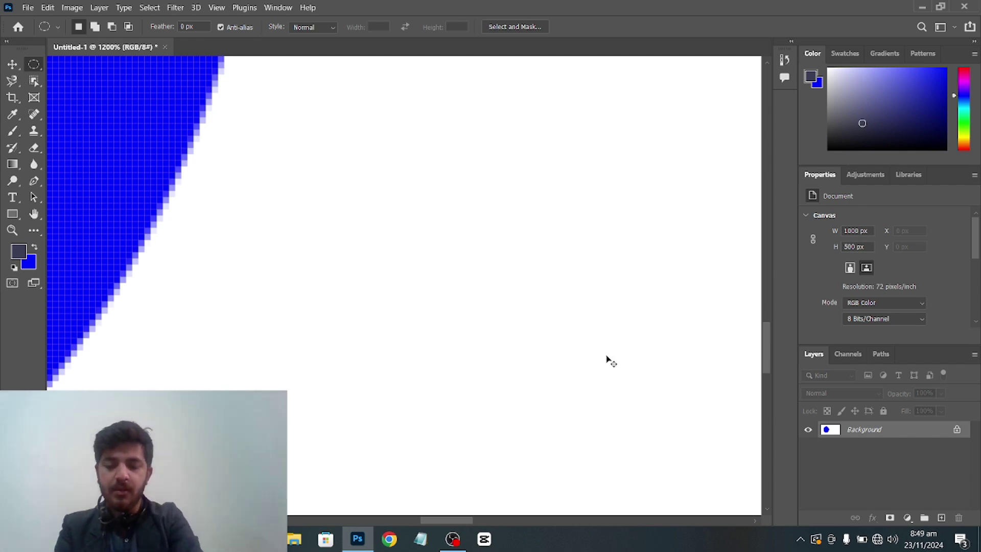
scroll(582, 357, down, 5)
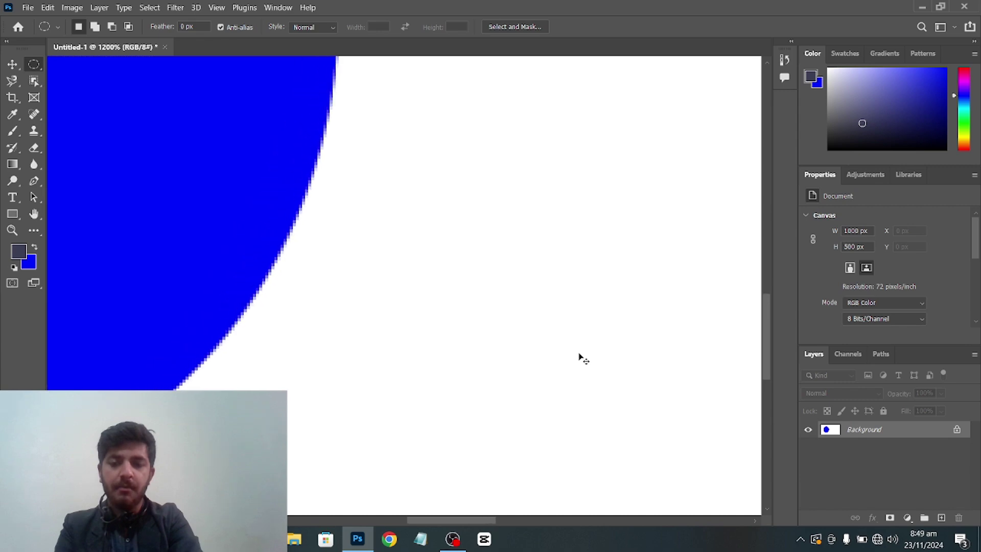
scroll(583, 358, down, 1)
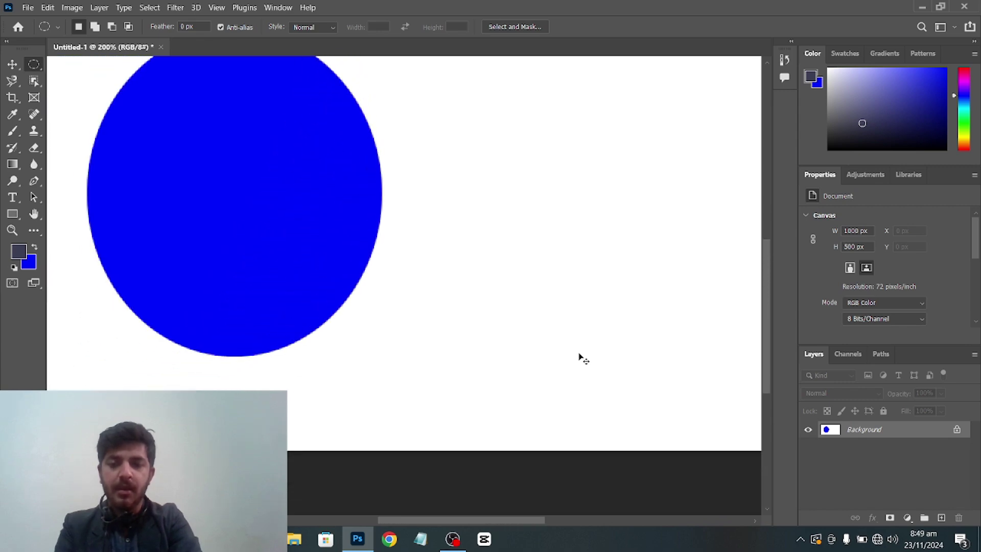
scroll(582, 358, down, 2)
scroll(582, 357, up, 1)
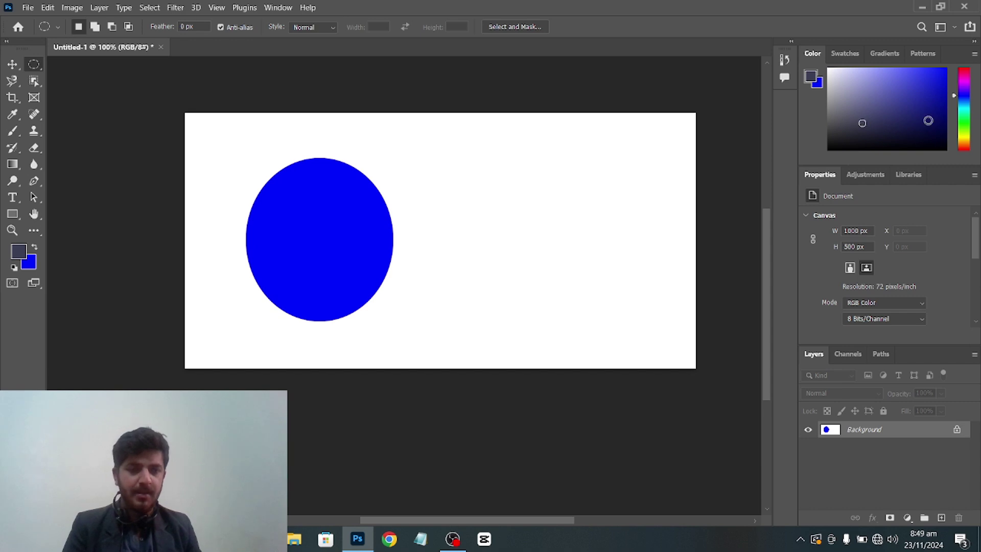
Set the foreground color to green and the background color to pink fa3ac6
click(944, 108)
drag(968, 109, 966, 115)
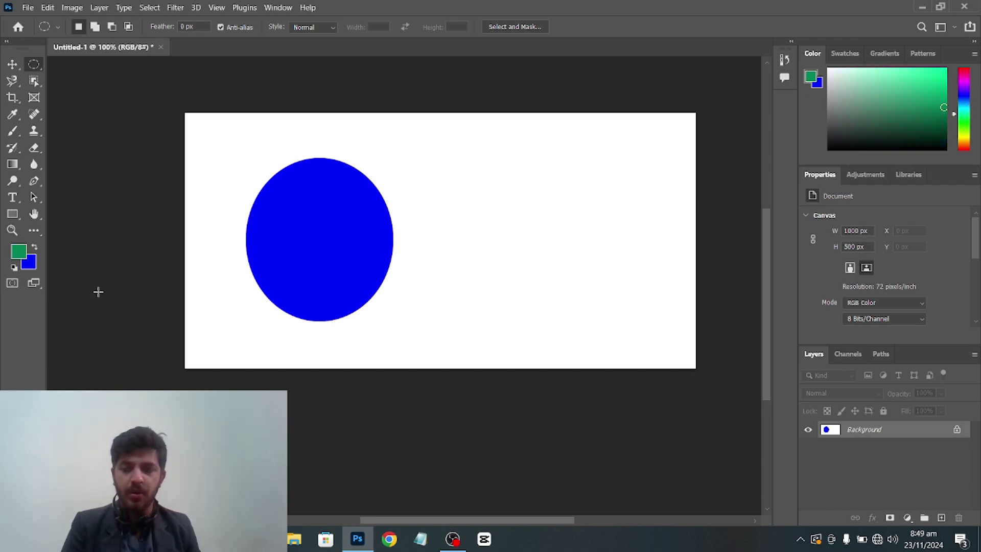
click(36, 267)
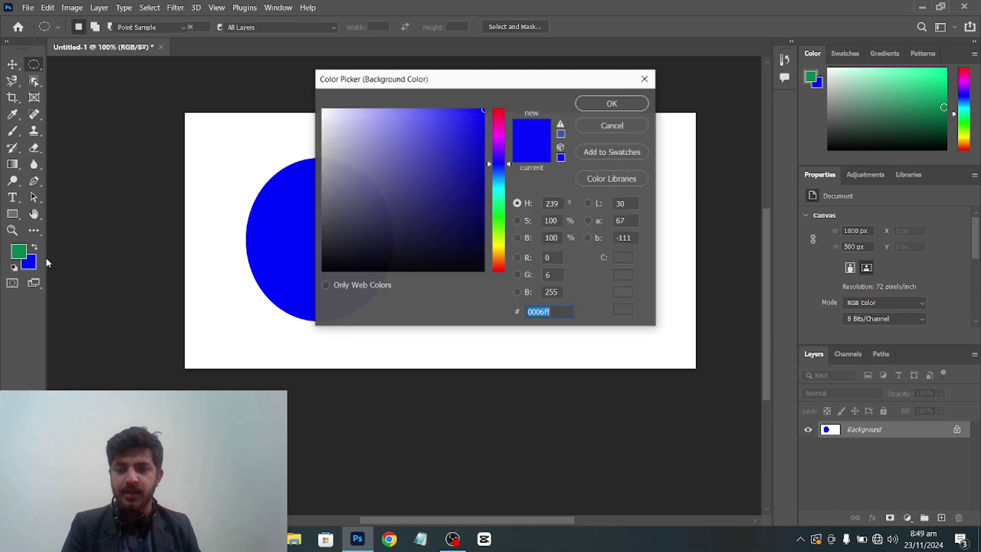
click(472, 168)
mouse_move(473, 169)
mouse_down()
mouse_move(401, 228)
mouse_move(446, 111)
mouse_up()
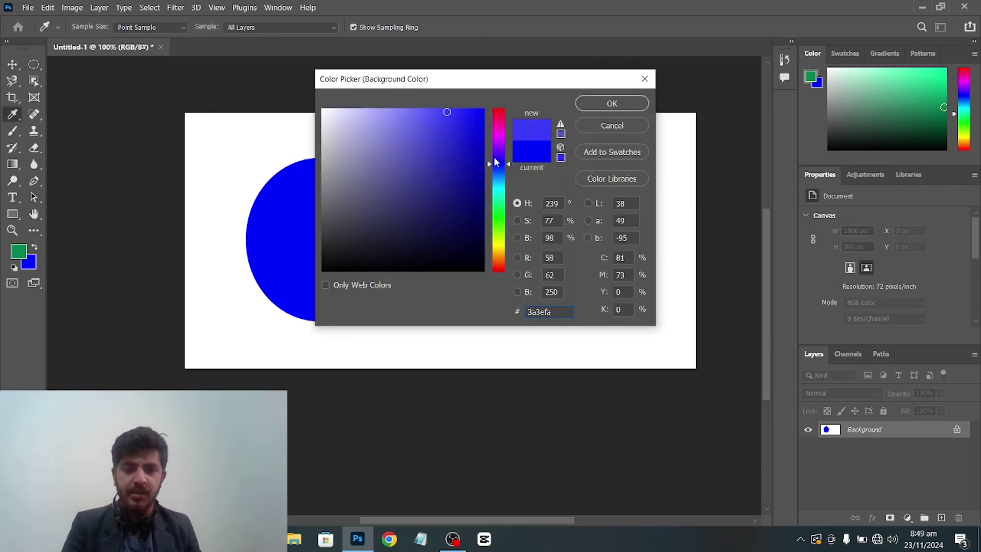
drag(491, 164, 499, 129)
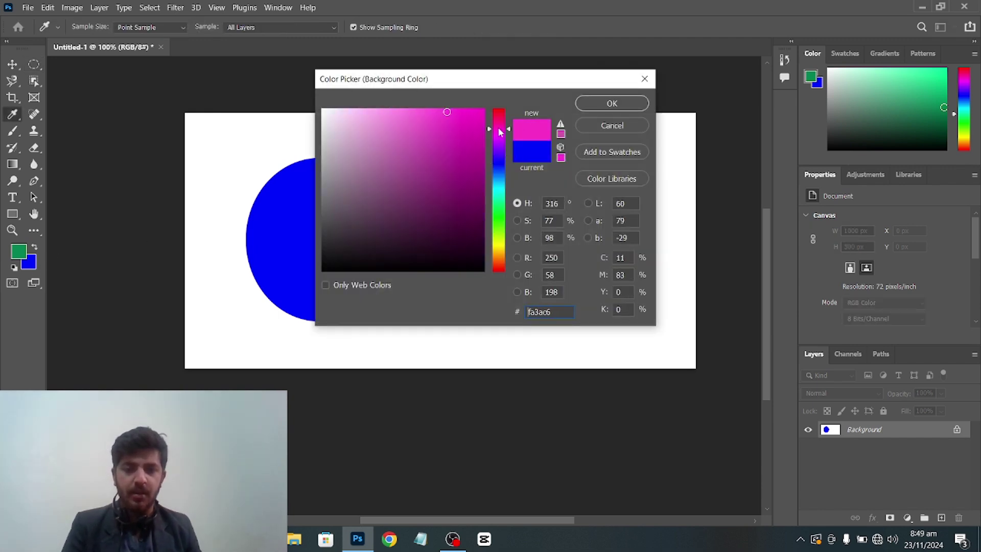
click(611, 104)
drag(478, 171, 671, 326)
right_click(571, 205)
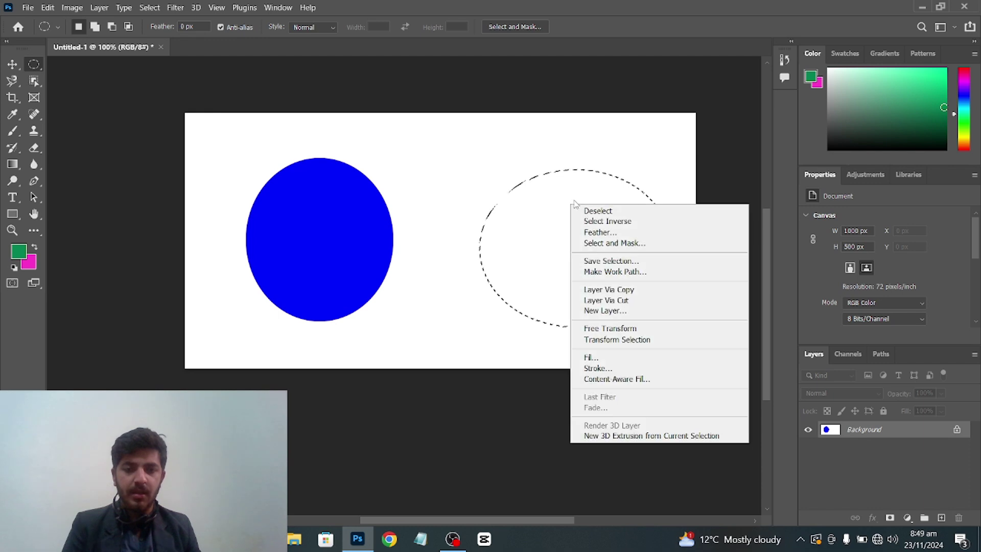
click(633, 211)
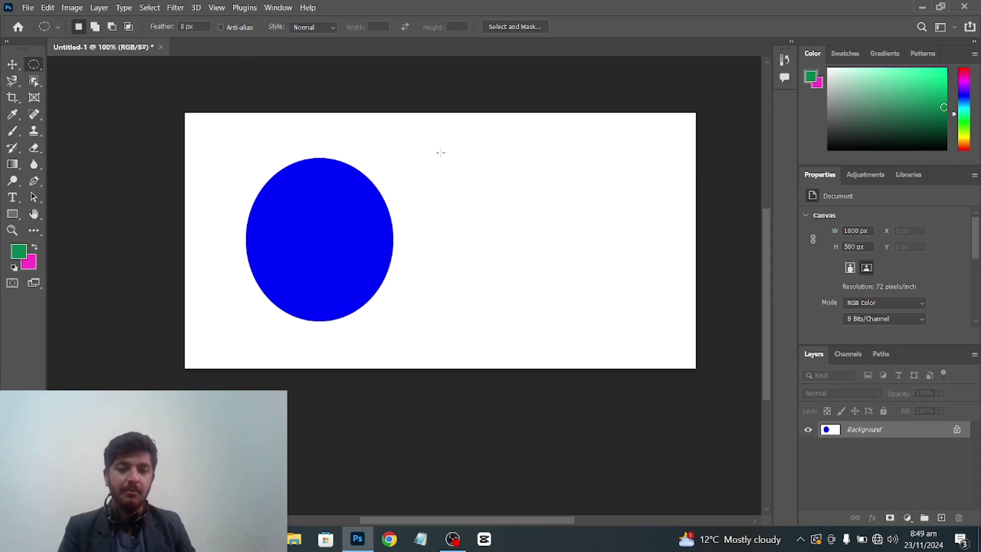
With Anti-alias disabled, select an ellipse beside the blue one and fill it with the pink background color
drag(440, 152, 593, 302)
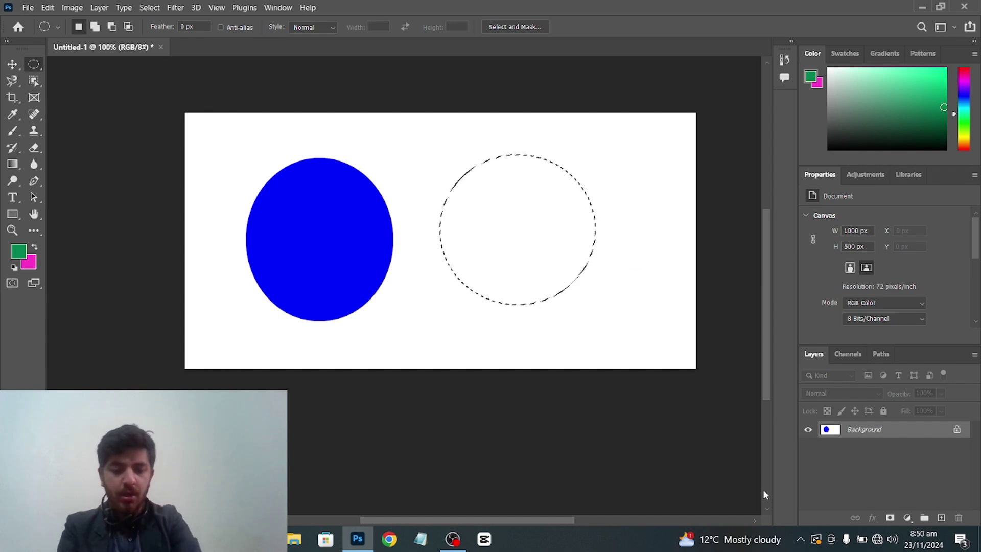
key(ctrl+BackSpace)
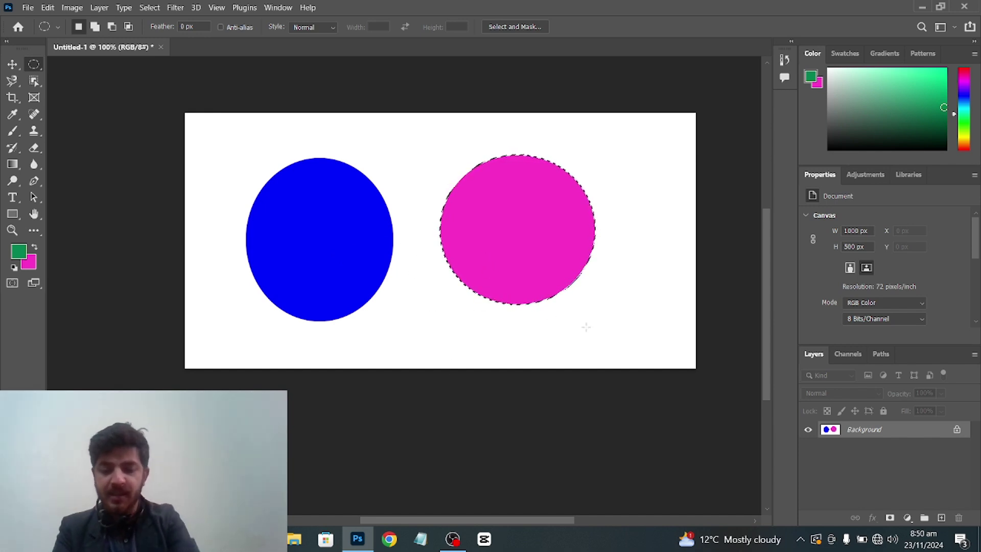
Examine the pixels along the pink ellipse's edge up close, with the selection moved off the edge, to judge its jaggedness without Anti-alias
key(ctrl+plus)
key(ctrl+plus)
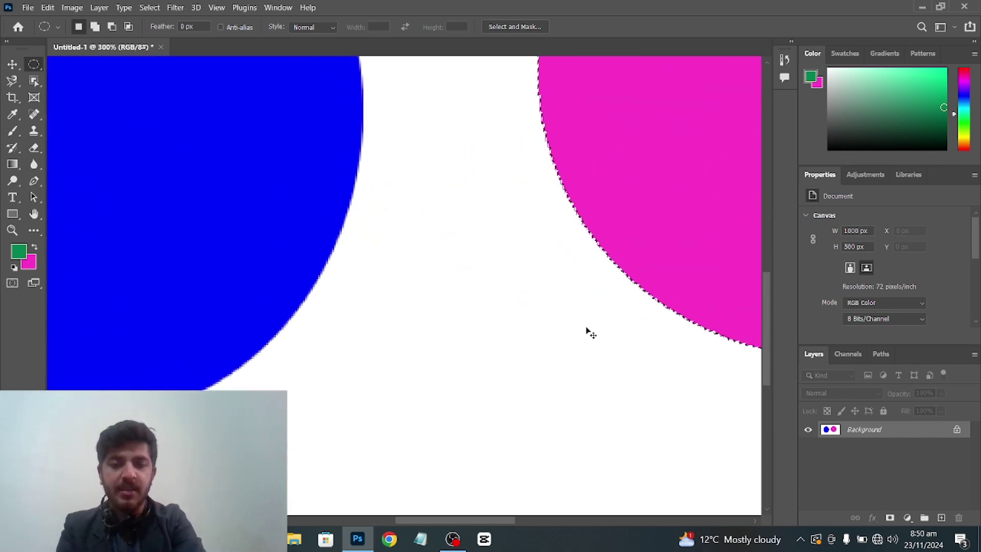
key(ctrl+plus)
key(ctrl+plus)
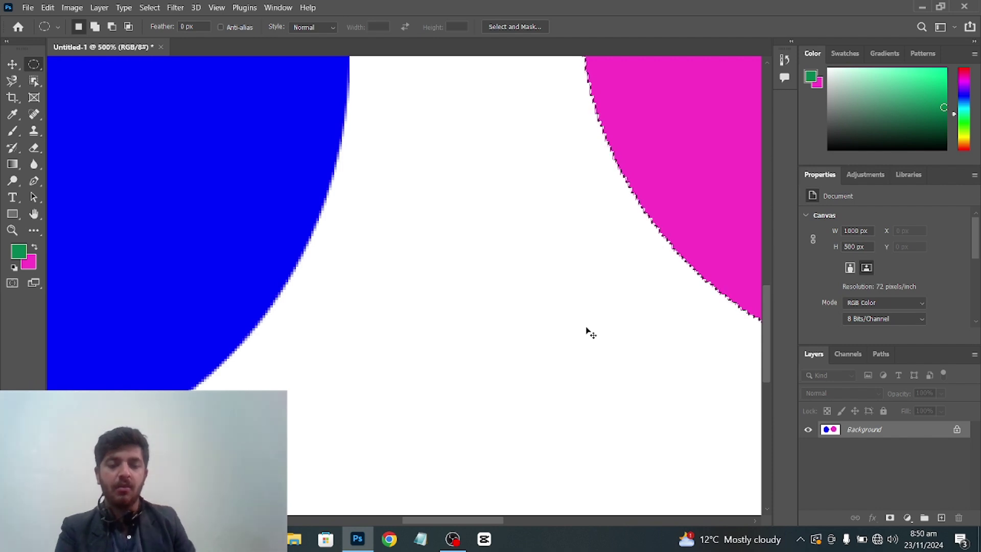
drag(493, 523, 539, 525)
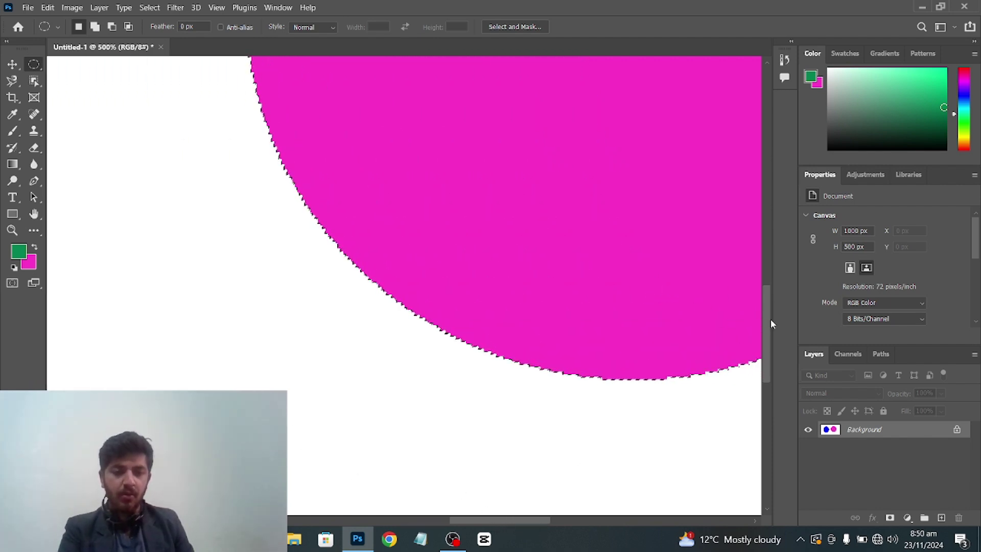
drag(770, 319, 770, 247)
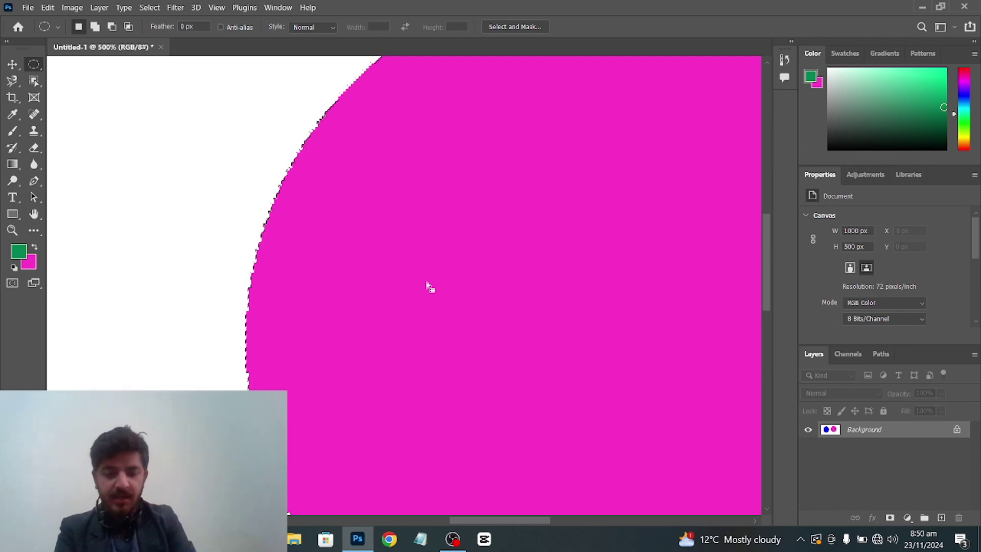
drag(429, 286, 482, 293)
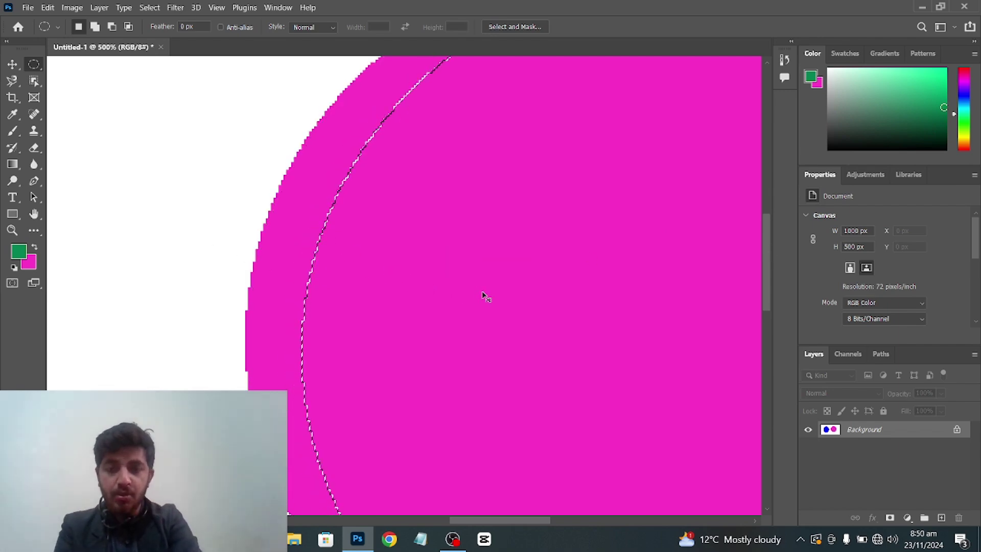
scroll(482, 292, up, 2)
scroll(483, 296, up, 2)
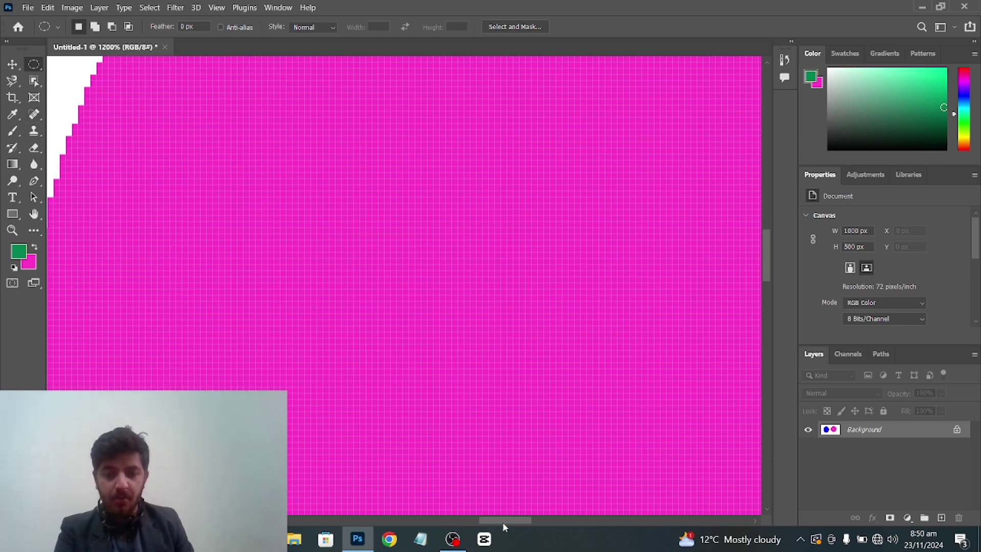
drag(503, 525, 480, 510)
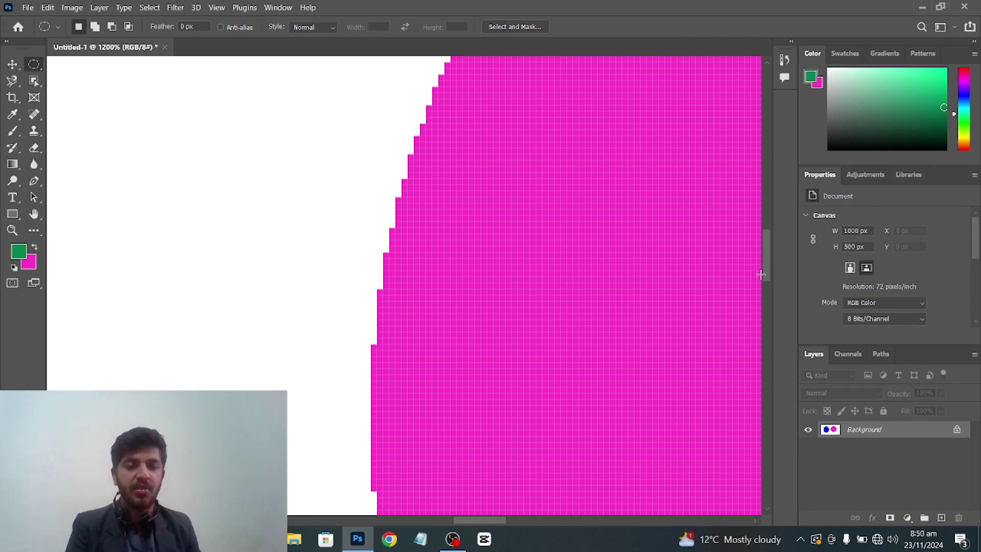
drag(765, 270, 767, 308)
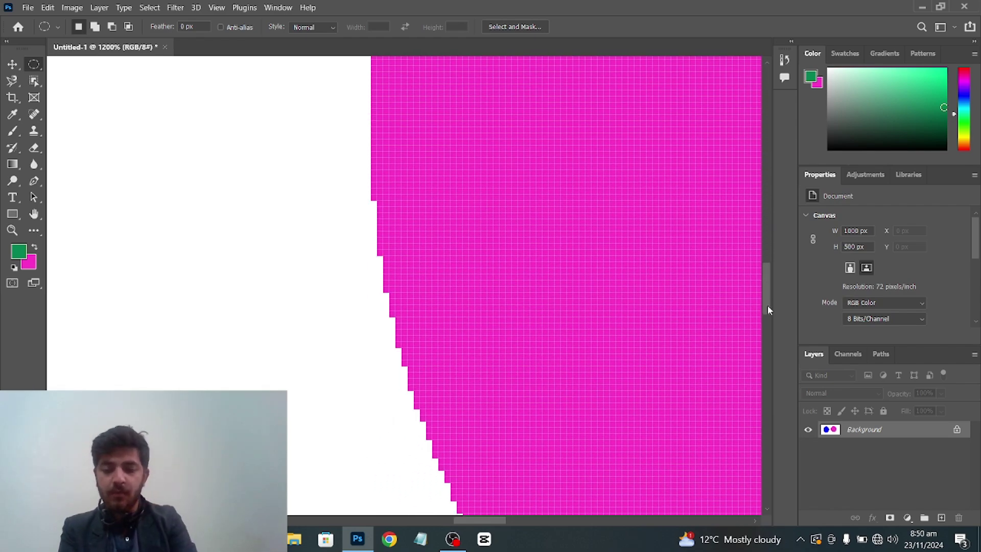
Compare the edges of the blue and pink ellipses side by side, finishing with the whole canvas at 100% zoom
key(ctrl+minus)
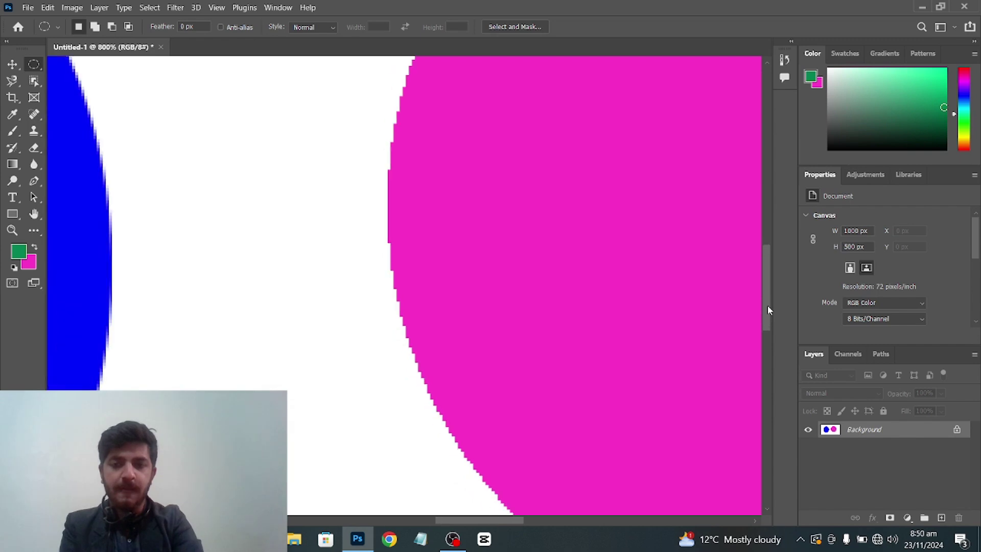
key(ctrl+minus)
key(ctrl+minus)
key(ctrl+minus)
key(ctrl+minus)
key(ctrl+minus)
key(ctrl+minus)
key(ctrl+minus)
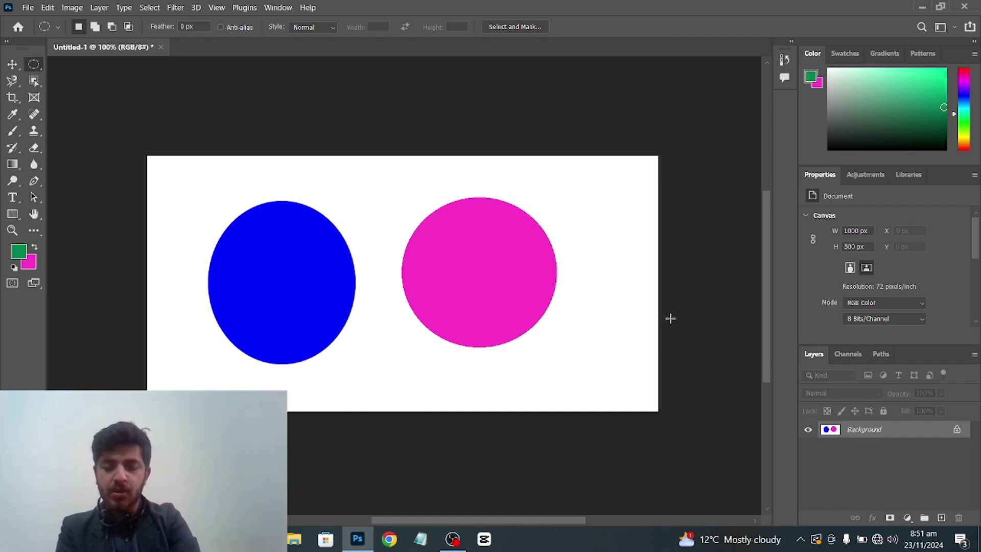
Undo the pink and blue fills and their elliptical selections until the canvas is blank
key(ctrl+z)
key(ctrl+z)
key(ctrl+z)
key(ctrl+z)
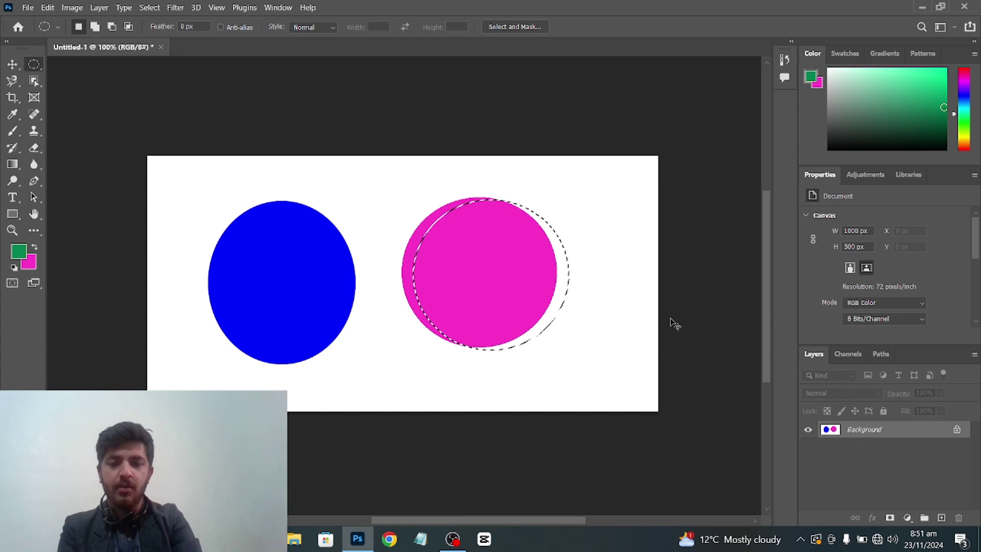
key(ctrl+z)
key(ctrl+z)
key(ctrl+z)
key(ctrl+z)
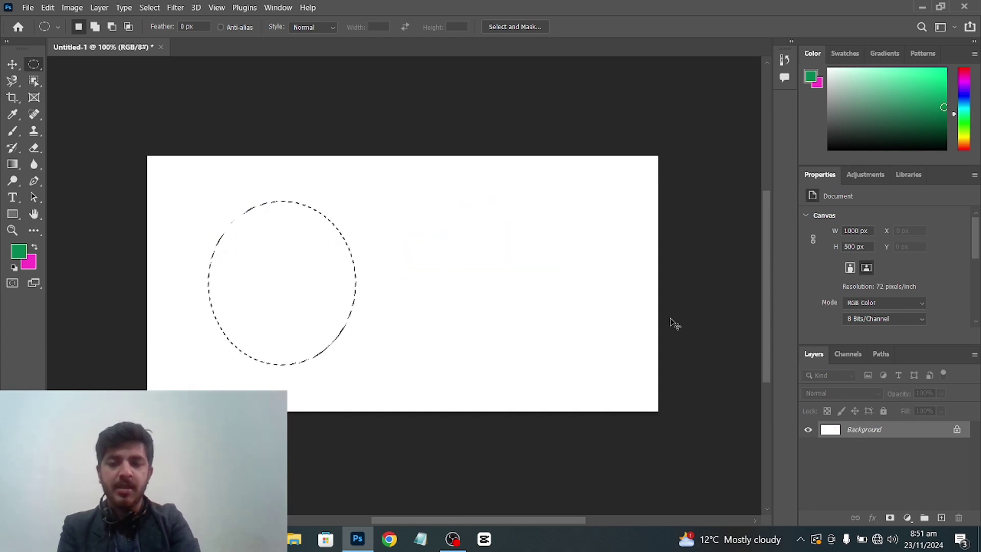
key(ctrl+z)
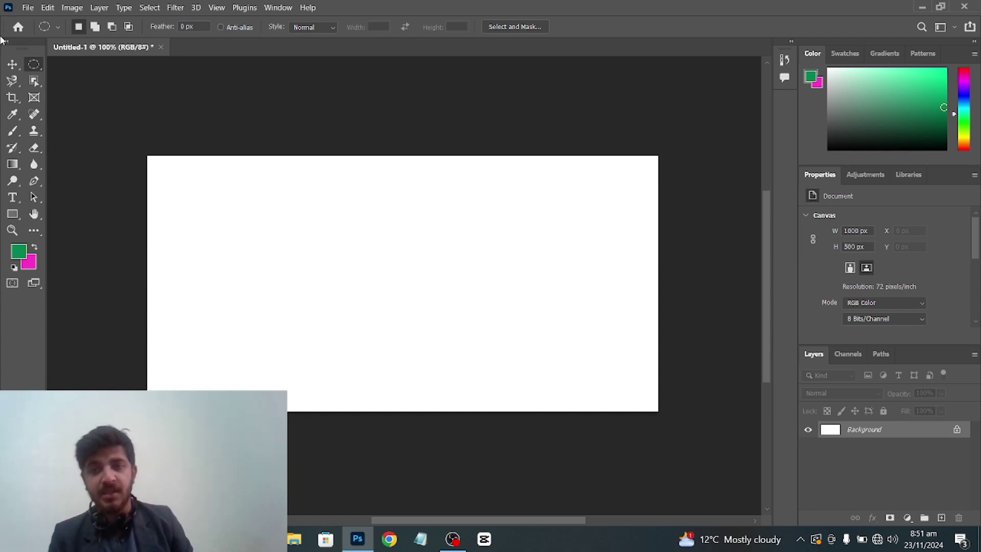
Place the photo InShot_20241104_034225185 from the Pictures folder into the document as an embedded image
click(22, 8)
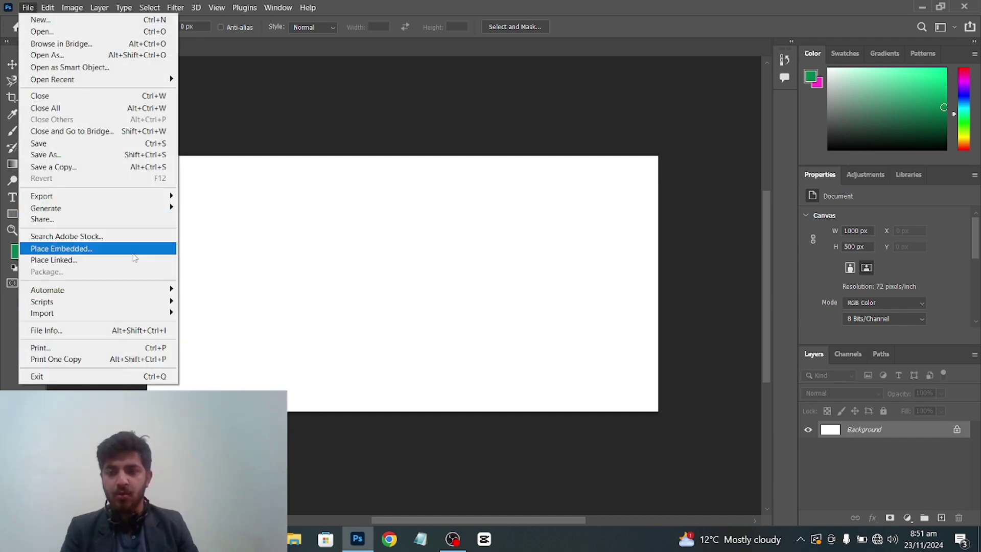
click(71, 249)
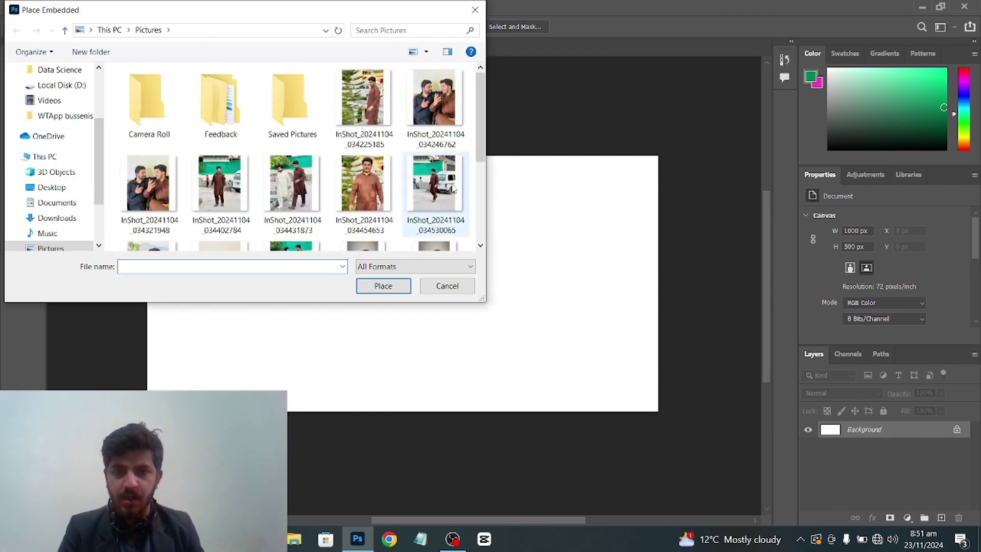
scroll(373, 158, down, 3)
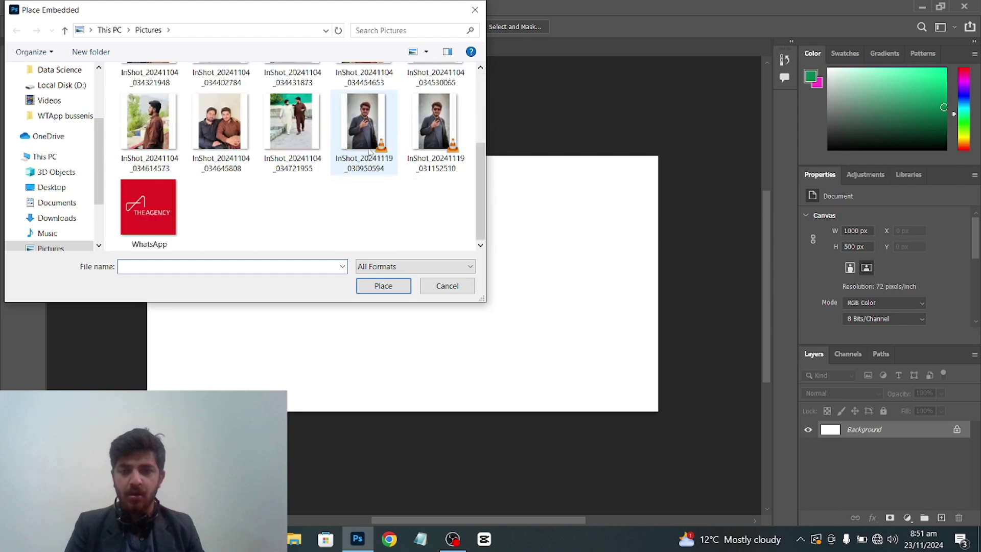
scroll(328, 106, up, 3)
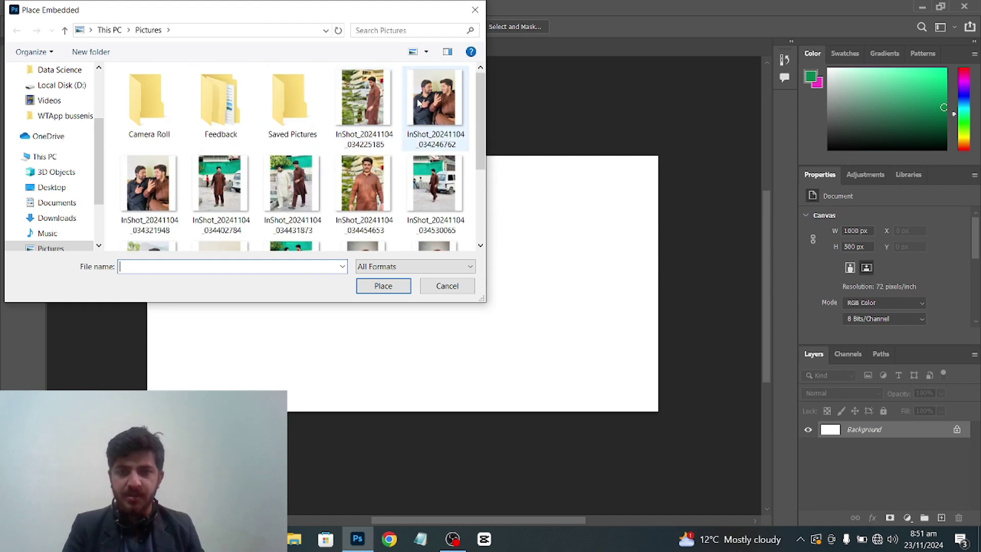
right_click(430, 147)
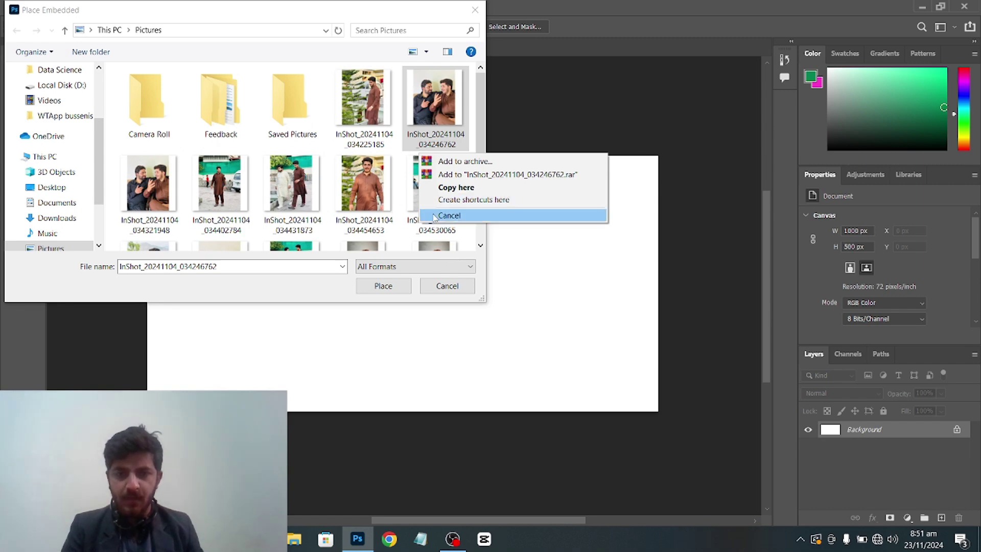
click(448, 215)
scroll(428, 183, down, 1)
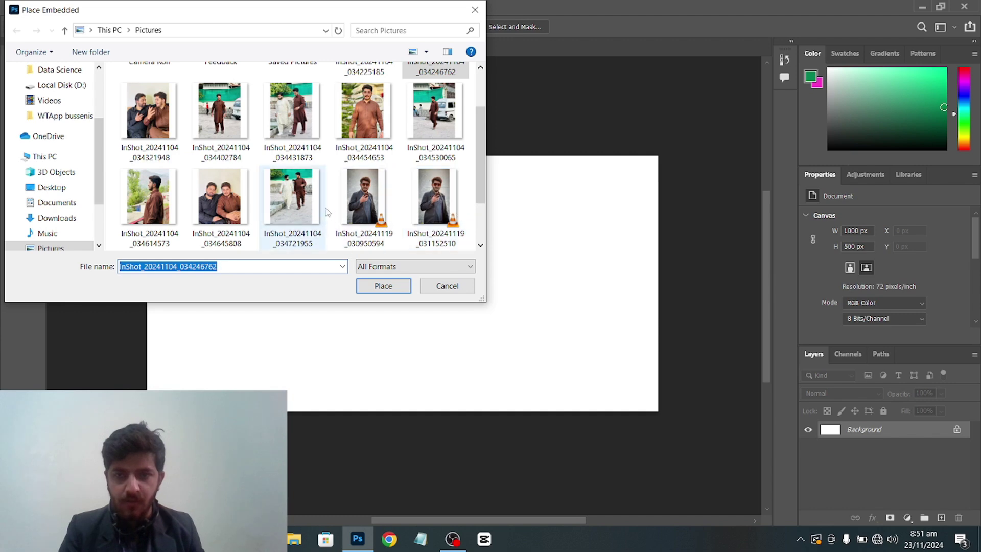
scroll(327, 182, up, 1)
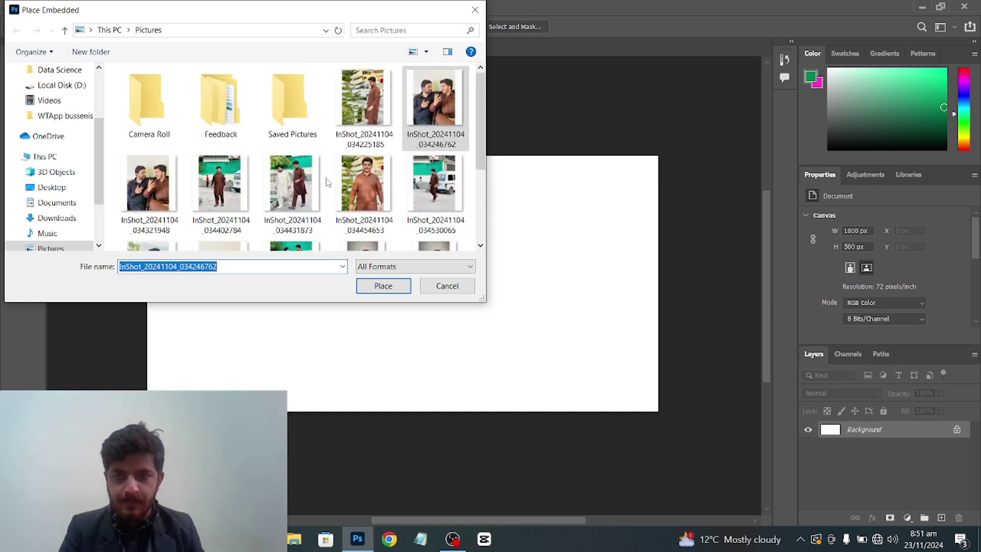
click(382, 112)
double_click(381, 111)
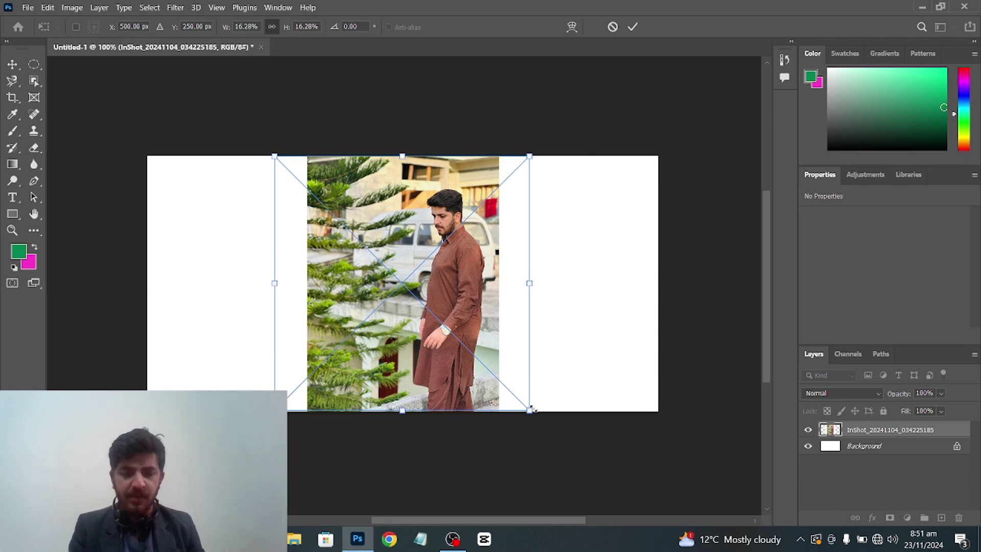
Enlarge the placed photo to about 30.65% and position it so the man's head and upper body fill the canvas height
drag(530, 410, 591, 473)
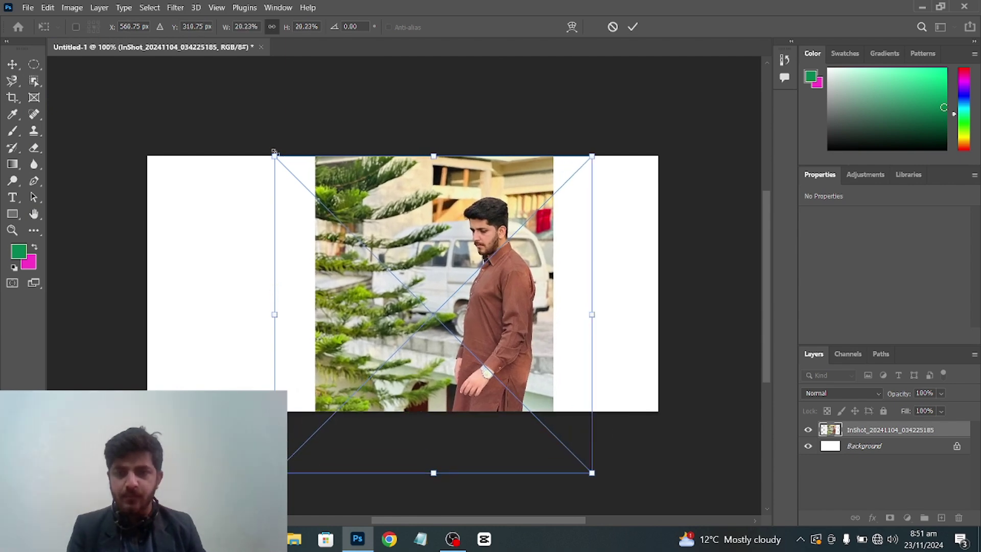
drag(273, 152, 238, 119)
drag(403, 180, 391, 206)
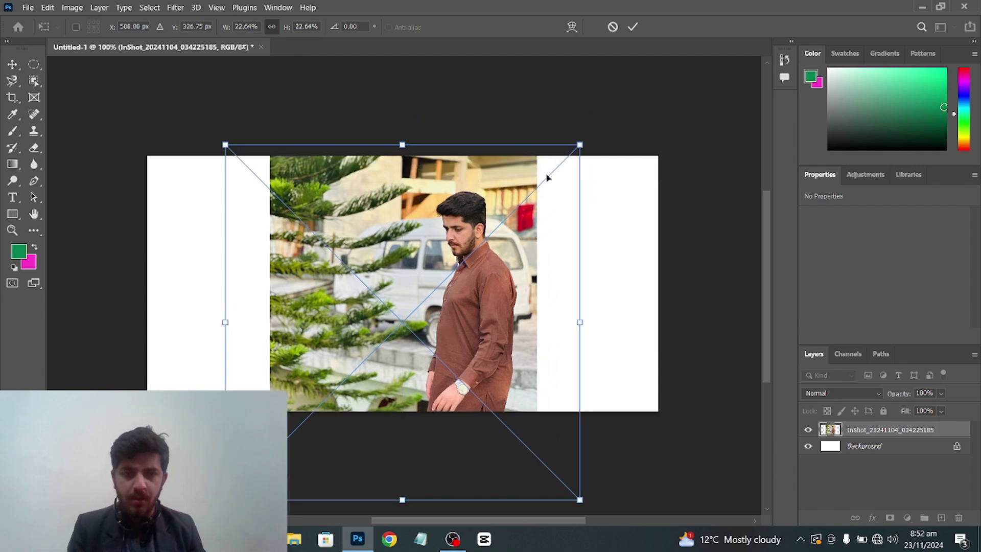
drag(579, 321, 614, 322)
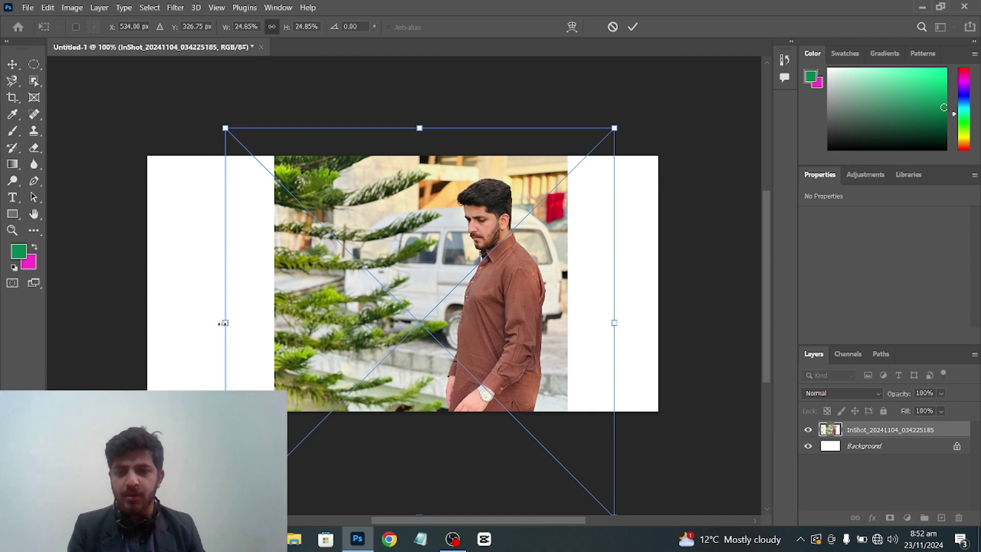
drag(223, 323, 135, 323)
drag(375, 287, 389, 319)
drag(448, 270, 448, 277)
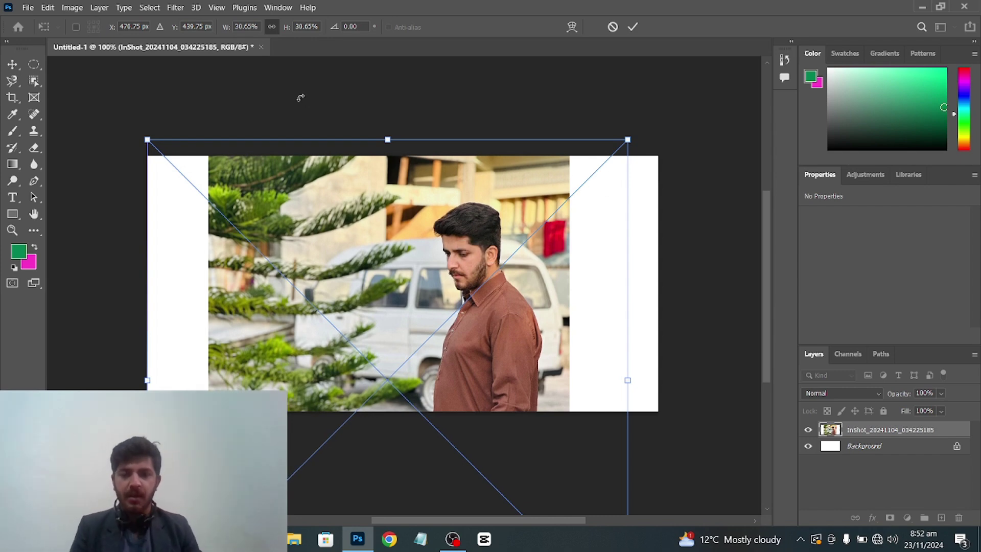
Trace a freehand selection around the man with the Lasso tool, and deselect it
click(11, 82)
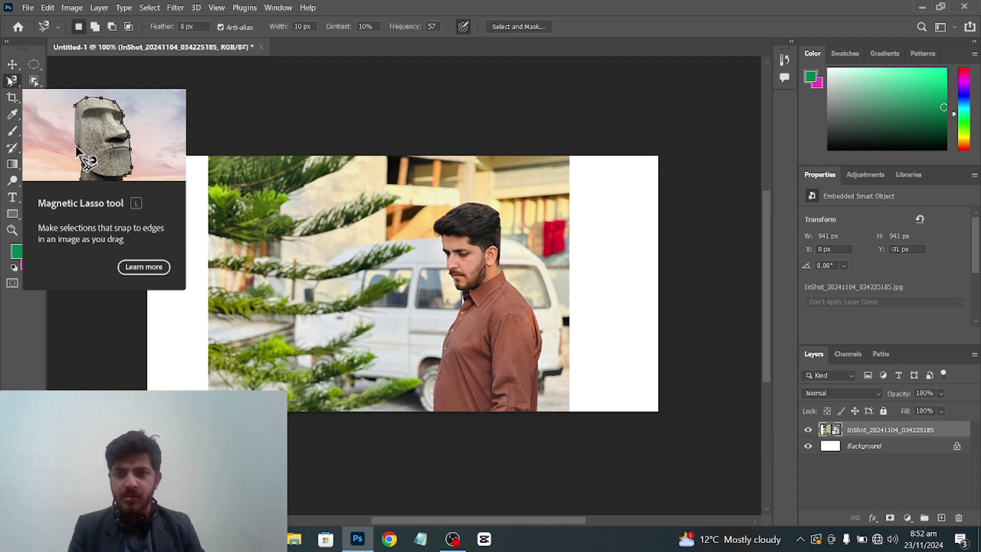
right_click(10, 81)
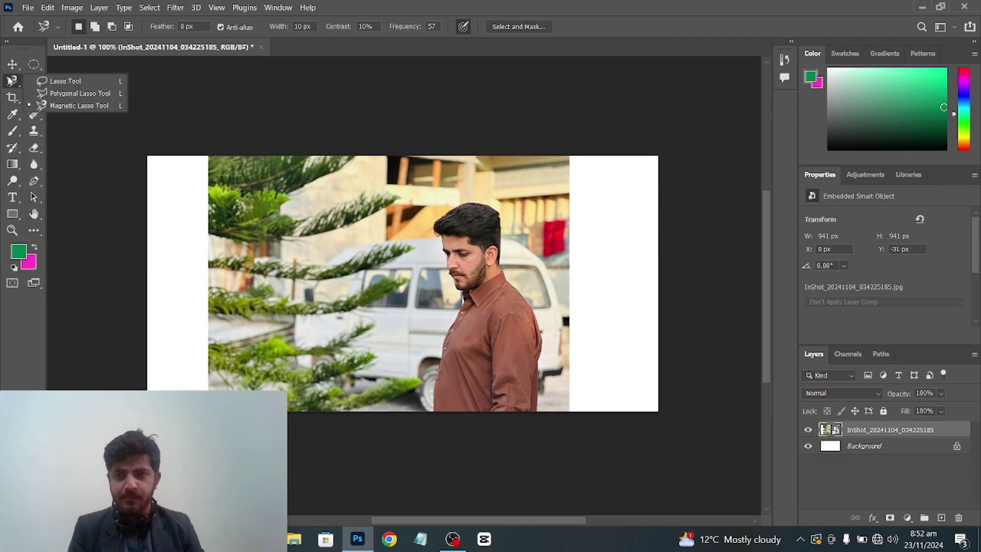
click(81, 81)
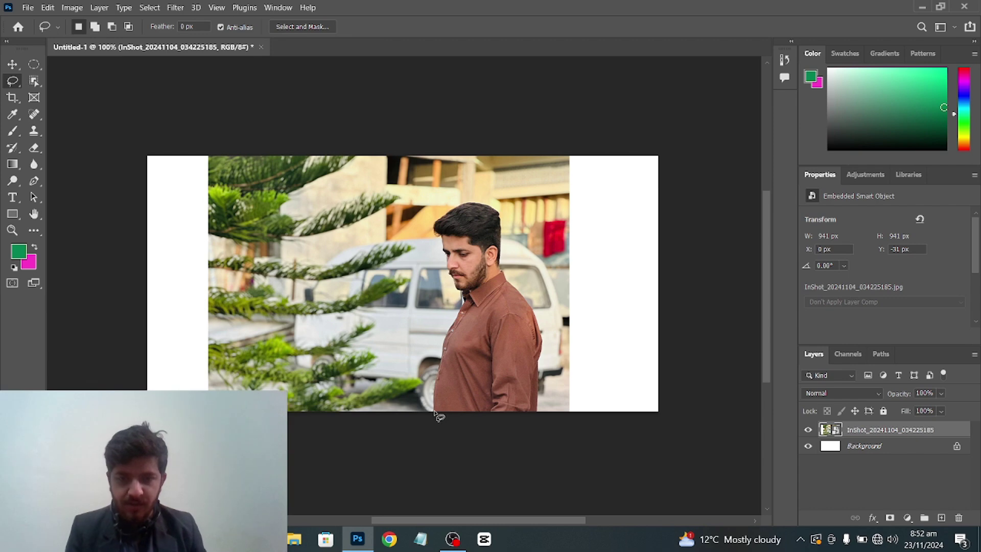
mouse_move(435, 412)
mouse_down()
mouse_move(447, 314)
mouse_move(459, 311)
mouse_move(466, 277)
mouse_move(435, 255)
mouse_move(437, 224)
mouse_move(486, 201)
mouse_move(500, 219)
mouse_up()
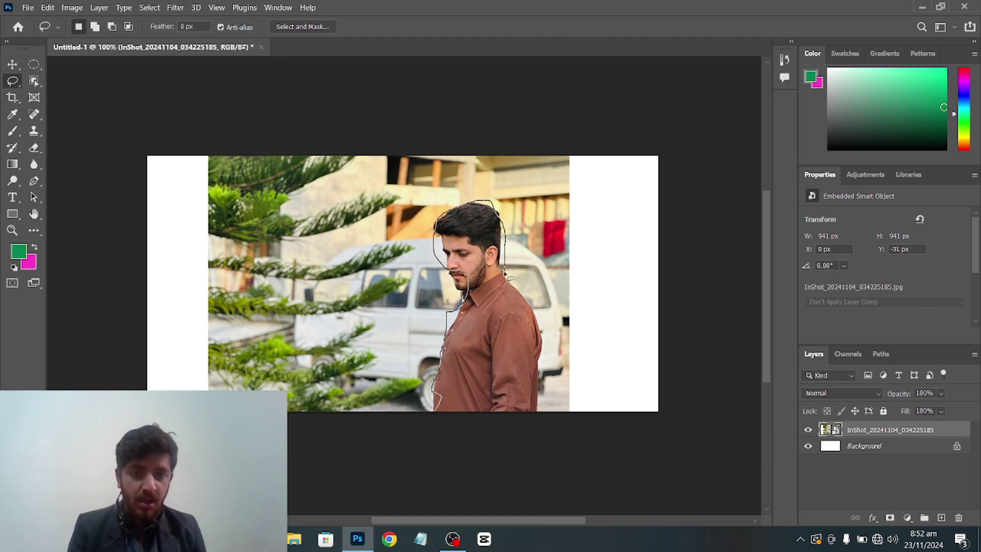
mouse_move(509, 284)
mouse_down()
mouse_move(541, 361)
mouse_move(546, 408)
mouse_move(469, 441)
mouse_move(437, 442)
mouse_up()
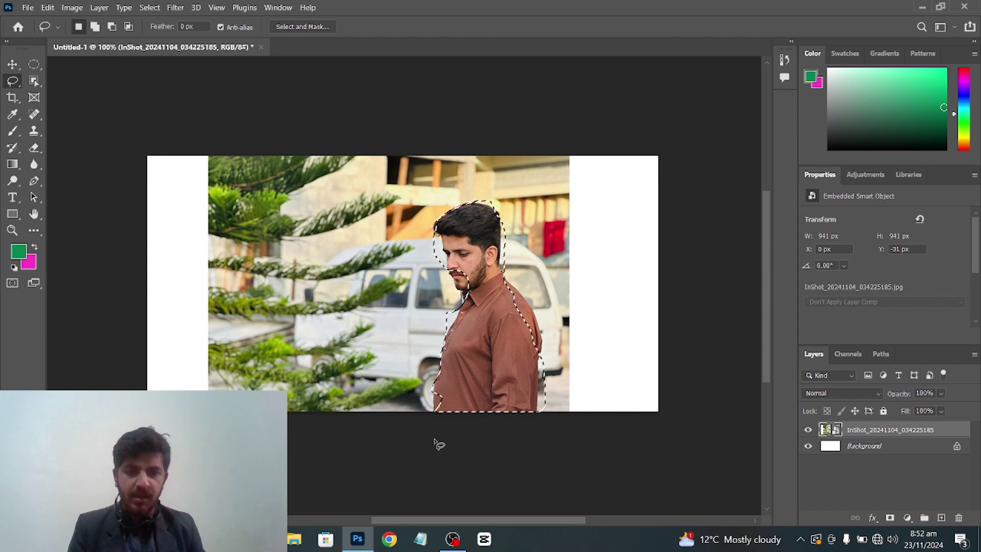
mouse_move(482, 357)
mouse_down()
mouse_move(443, 345)
mouse_move(505, 345)
mouse_move(475, 351)
mouse_move(503, 341)
mouse_move(478, 342)
mouse_up()
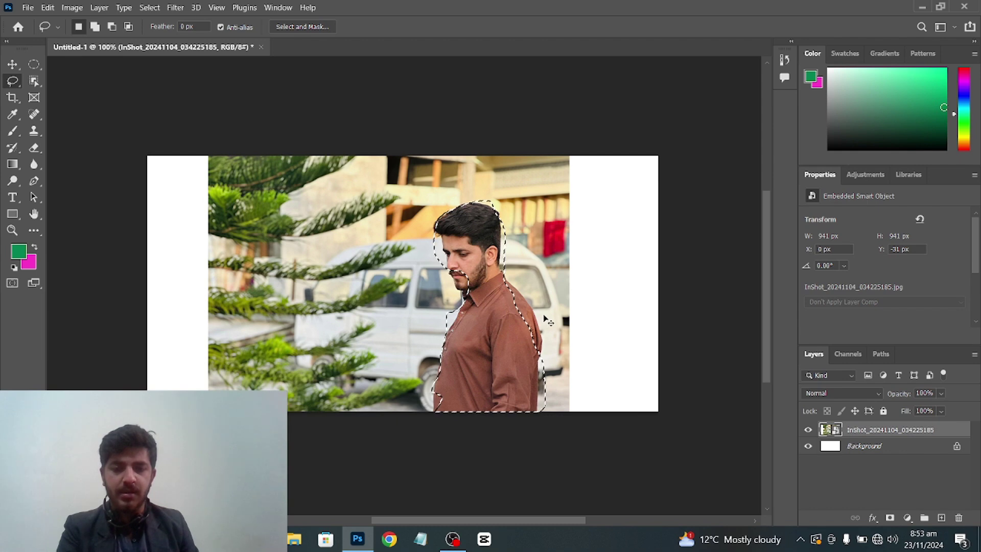
key(ctrl+d)
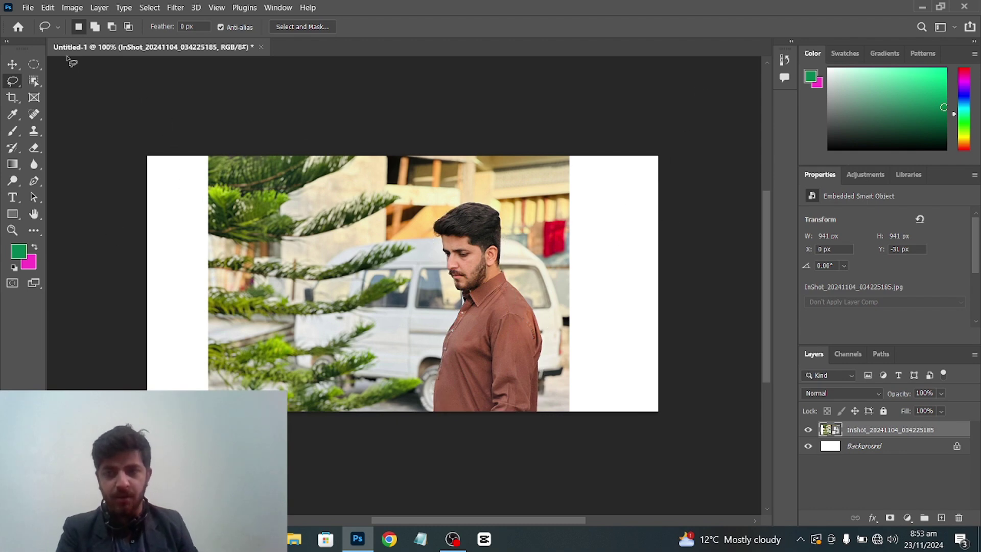
Try the Polygonal Lasso tool on the front of the man's shirt
right_click(14, 89)
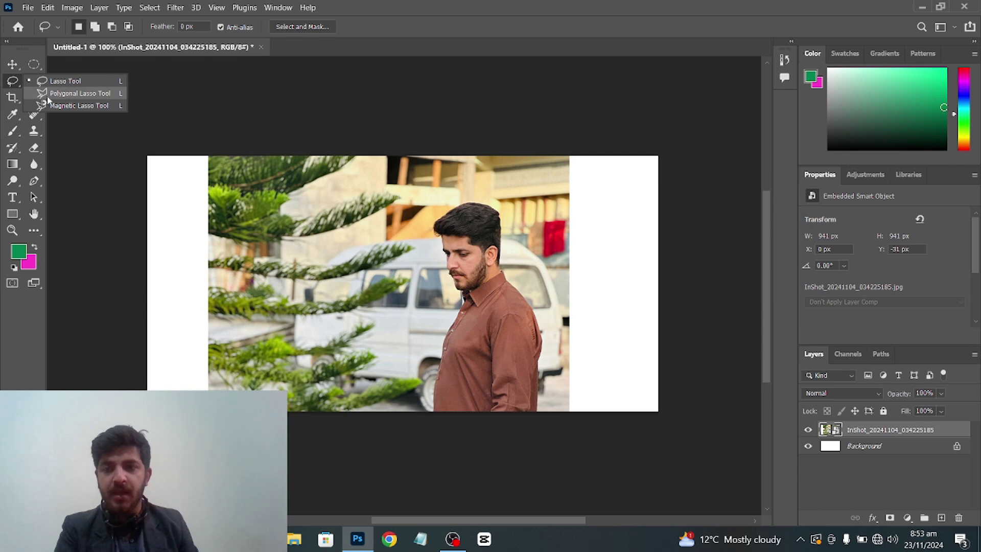
click(79, 95)
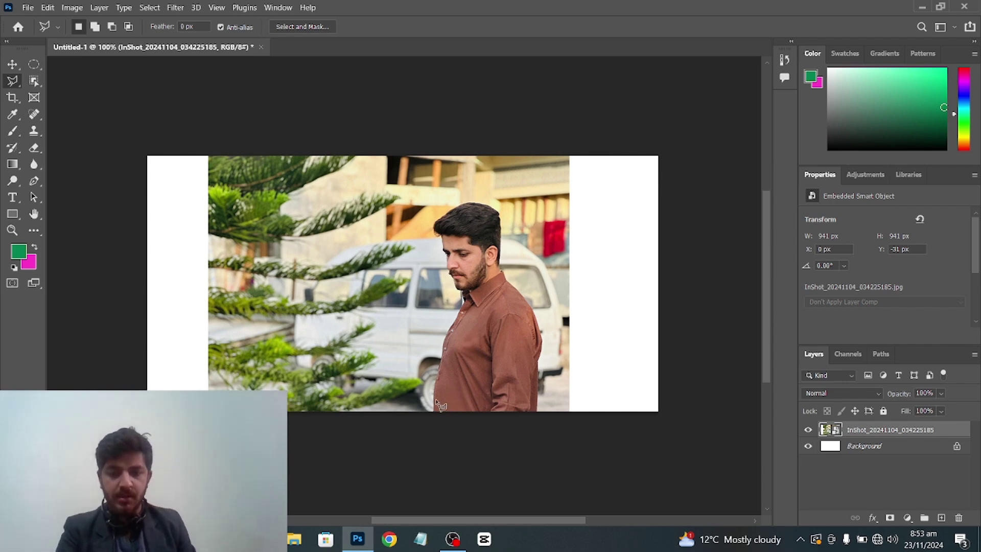
click(438, 343)
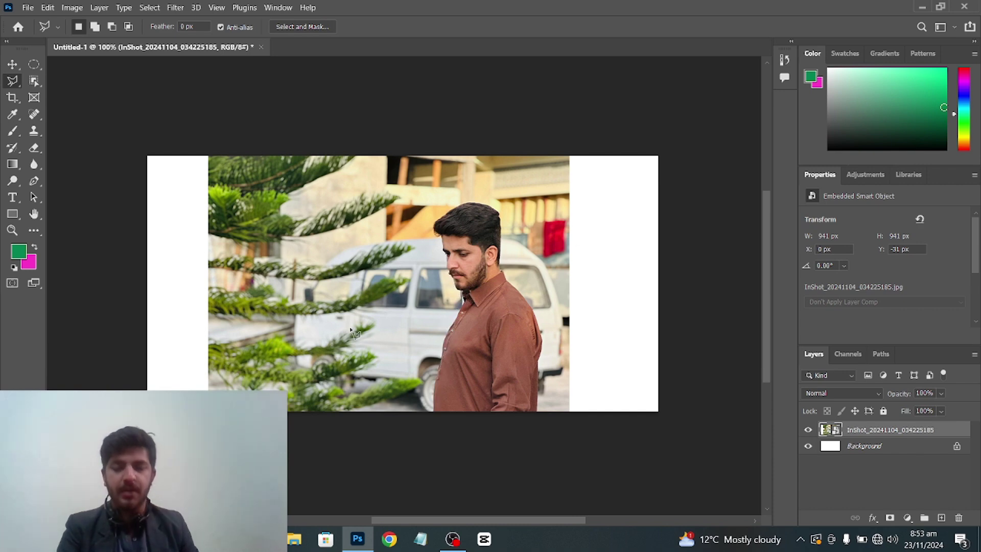
Select the man's shirt with the Magnetic Lasso tool at 200% zoom and copy the selection to a new layer
right_click(17, 80)
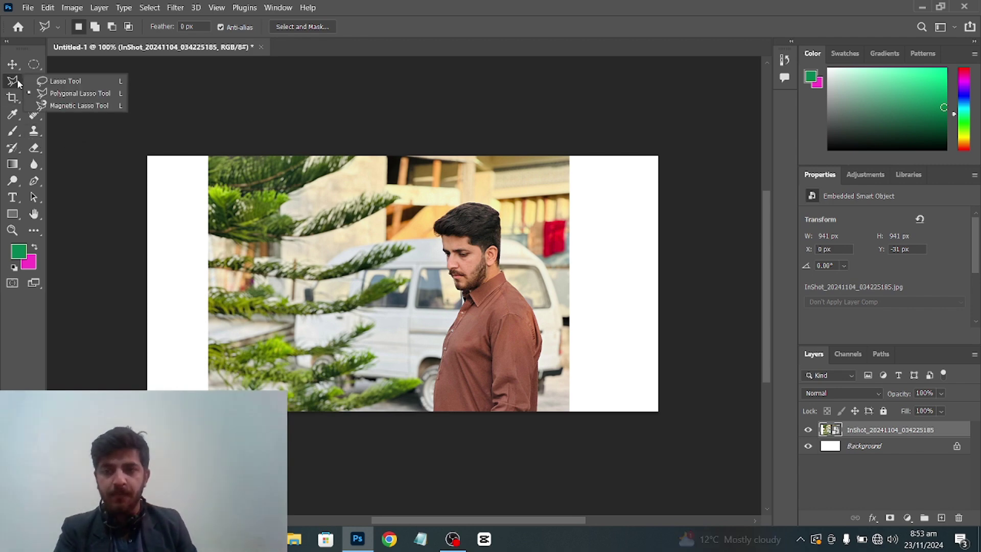
click(70, 106)
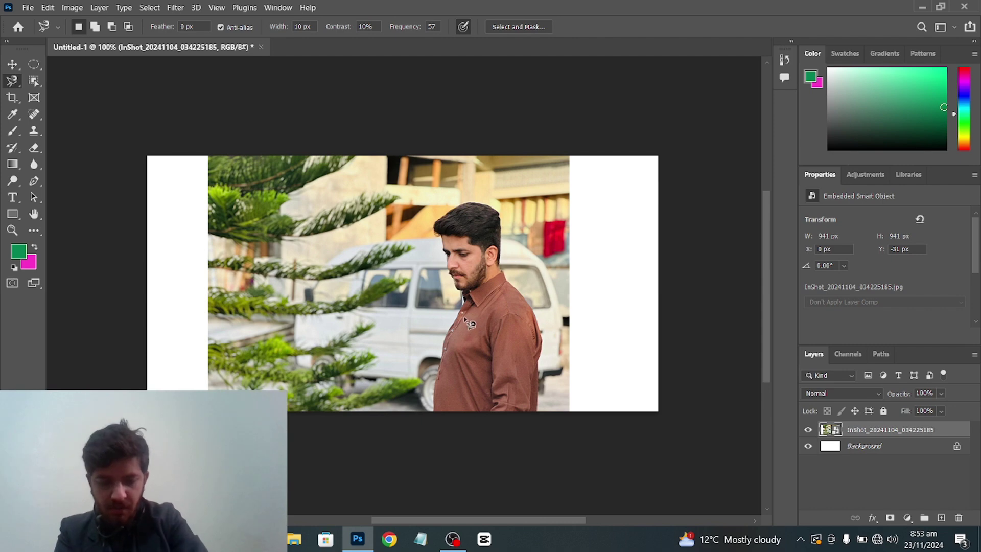
key(ctrl+plus)
key(ctrl+plus)
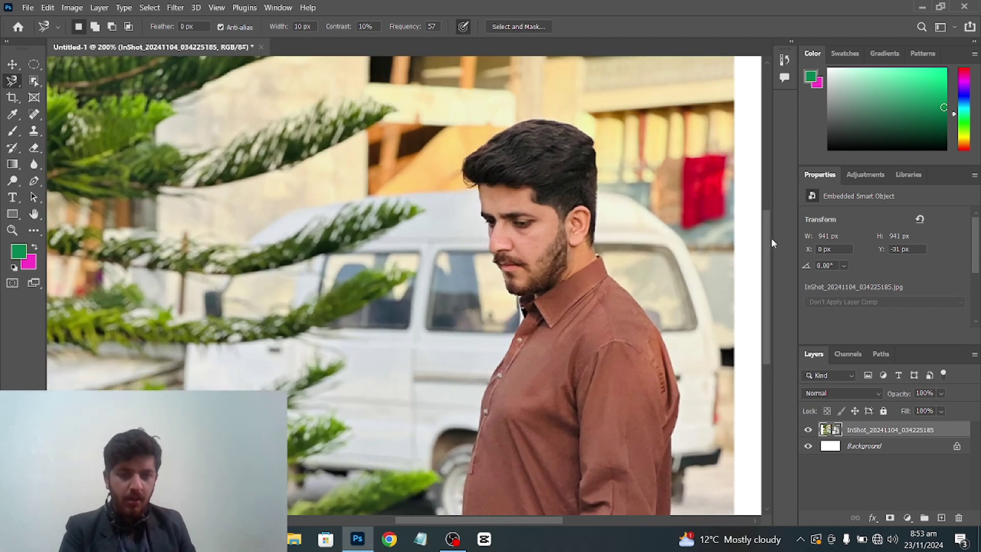
drag(766, 253, 766, 304)
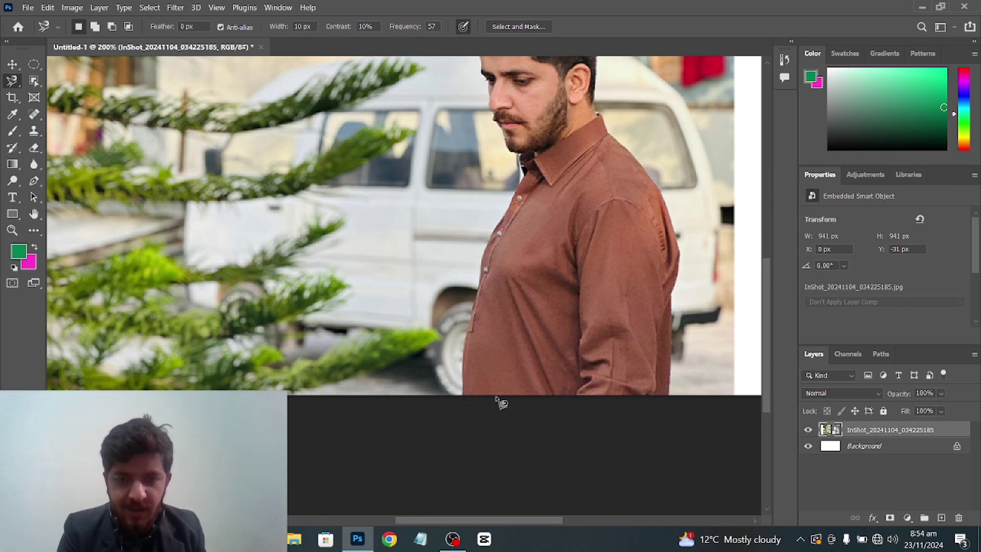
click(461, 394)
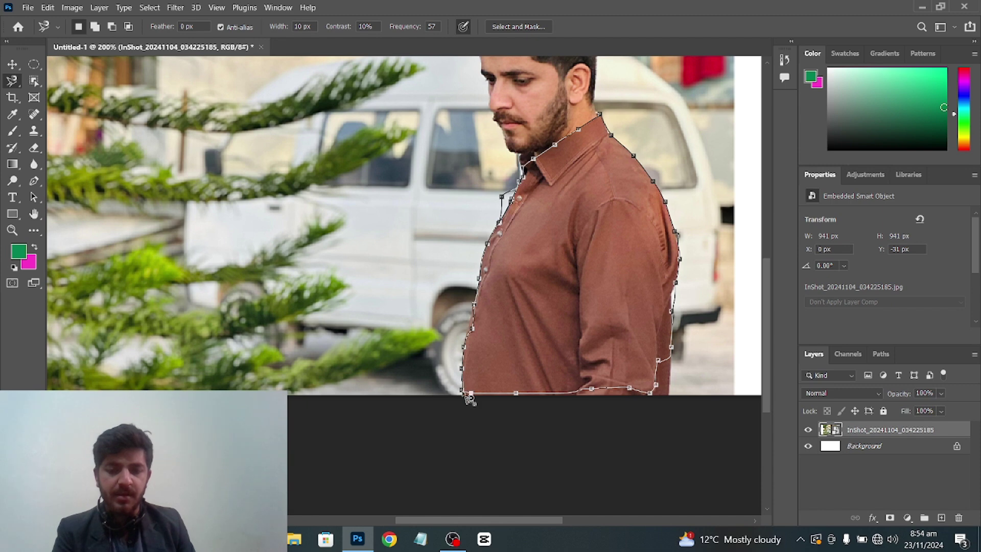
click(469, 397)
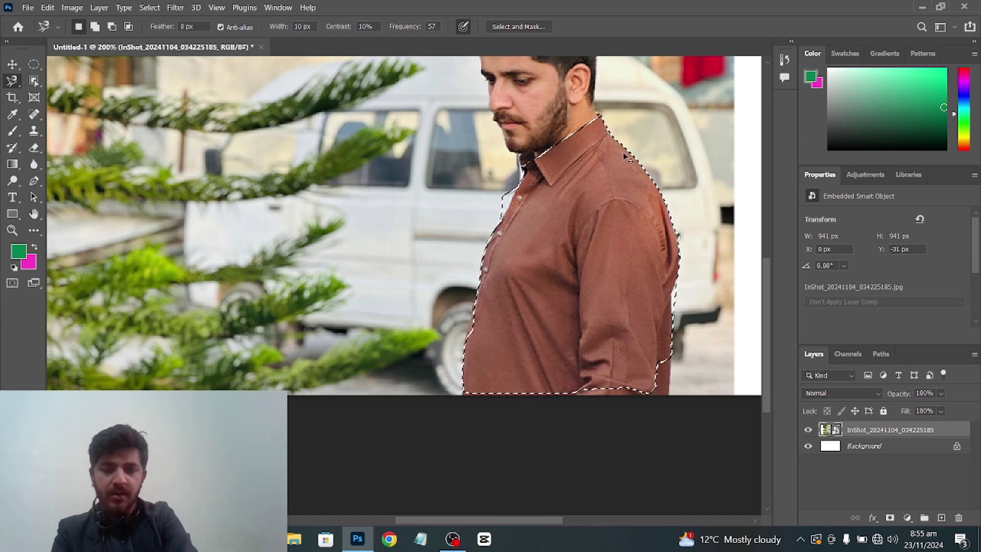
key(ctrl+j)
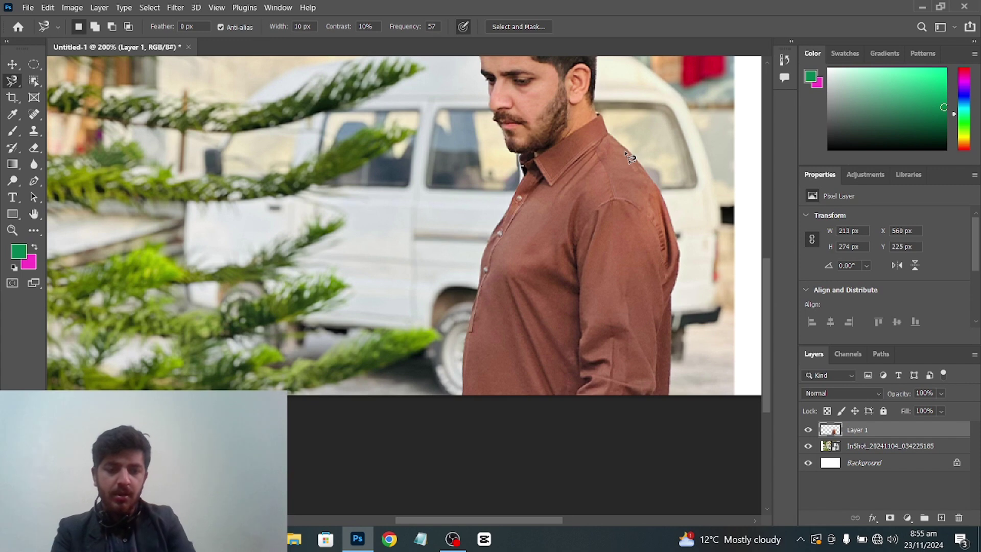
click(568, 200)
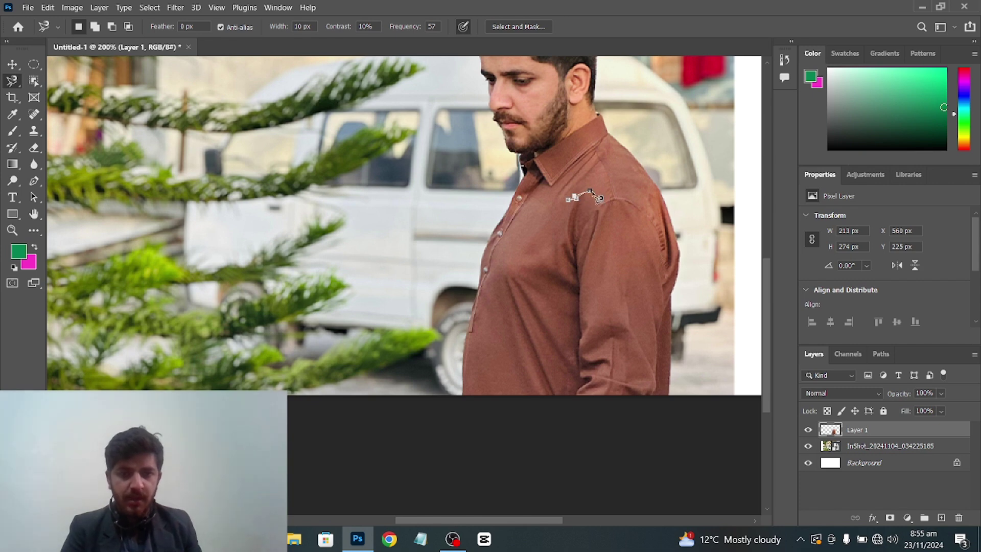
double_click(590, 191)
right_click(588, 194)
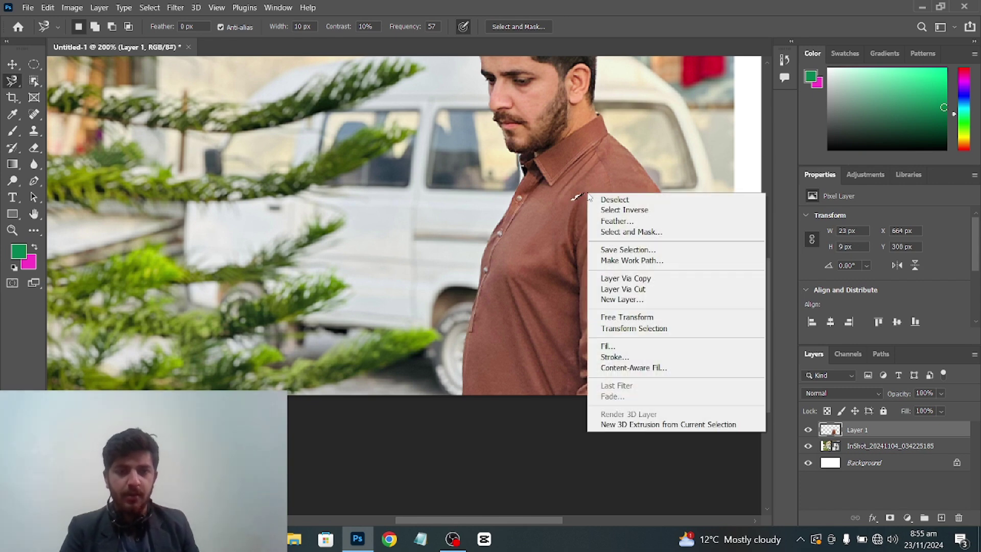
click(621, 201)
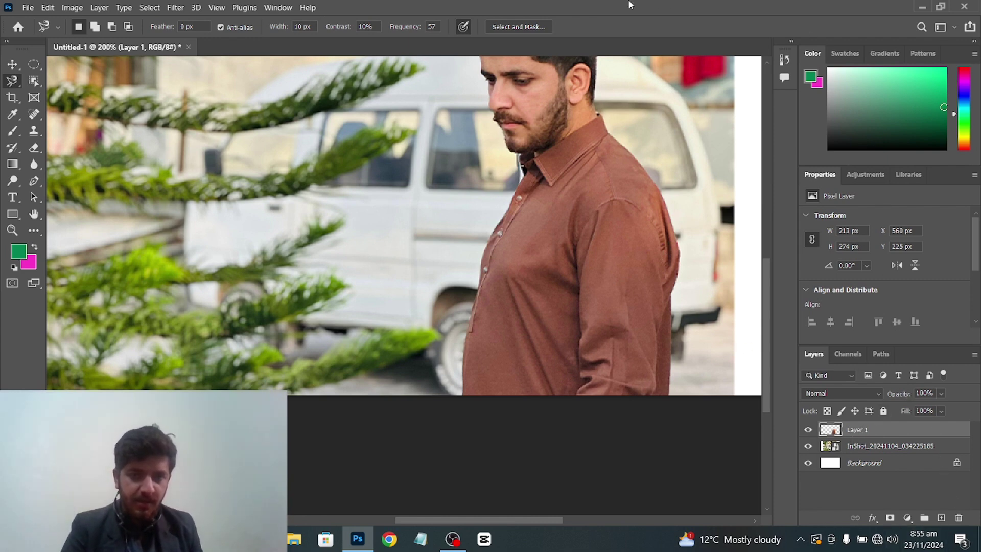
Move the copied shirt away from the man onto the tree branches, at about X 213 px, Y 266 px
click(12, 65)
drag(556, 244, 197, 208)
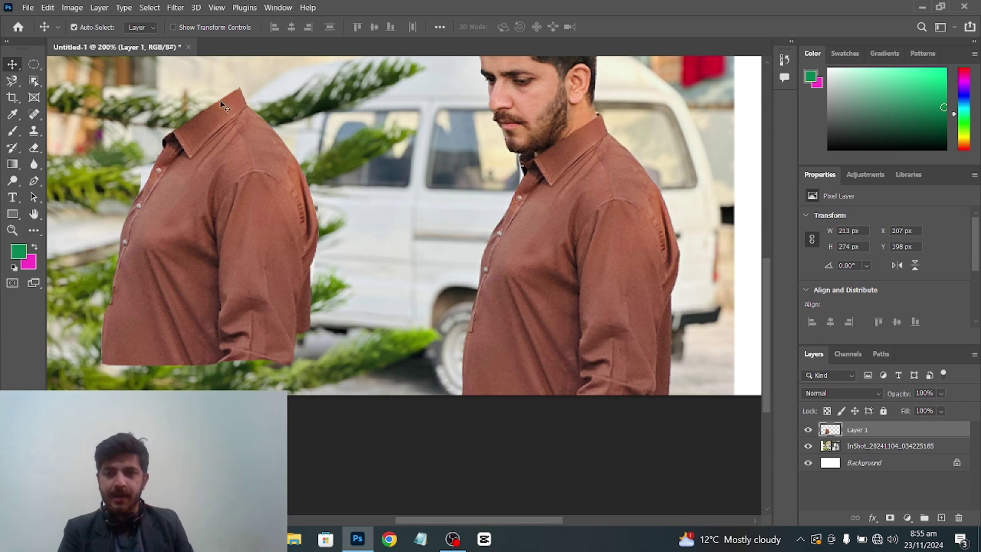
drag(166, 238, 174, 306)
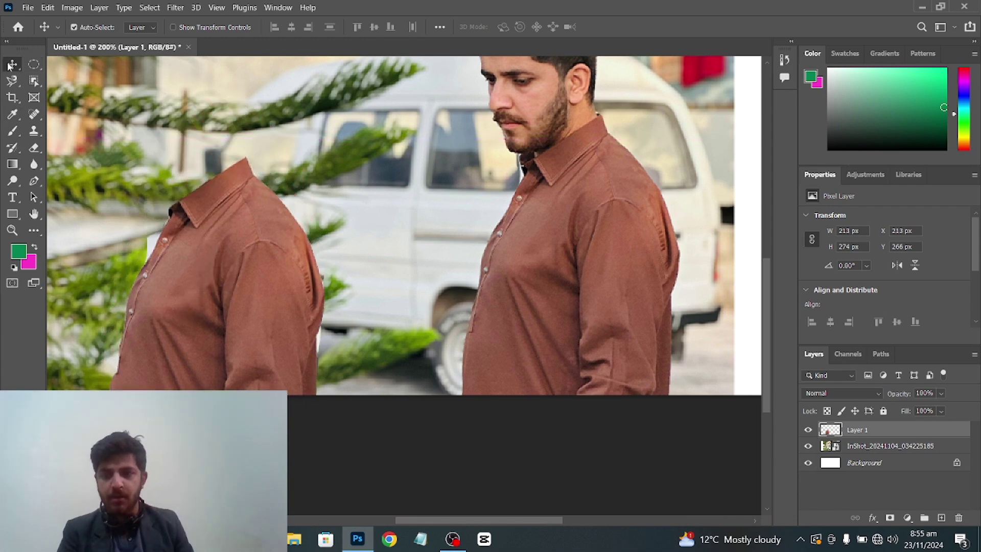
Trace a loose head-sized Magnetic Lasso selection above the copied shirt's collar, and deselect it
click(12, 81)
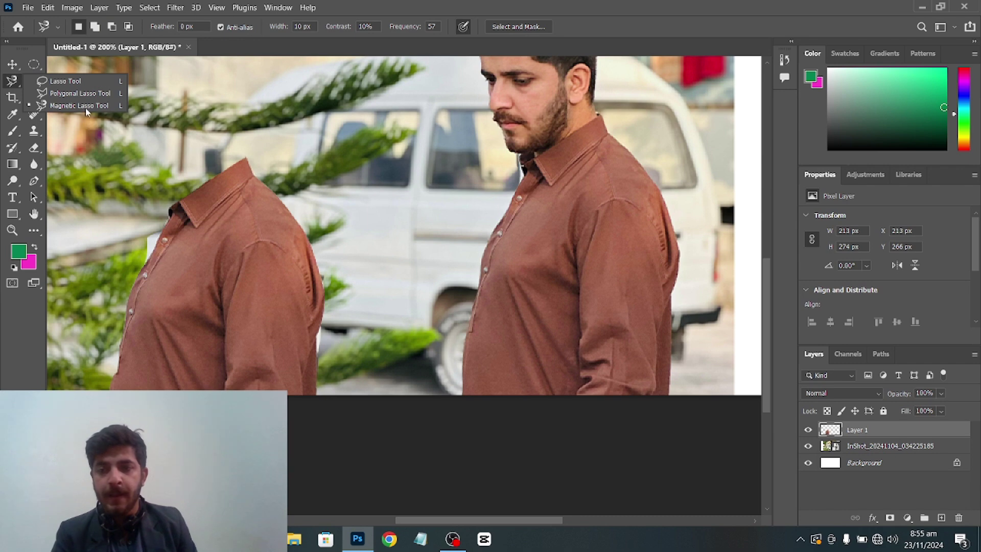
click(176, 85)
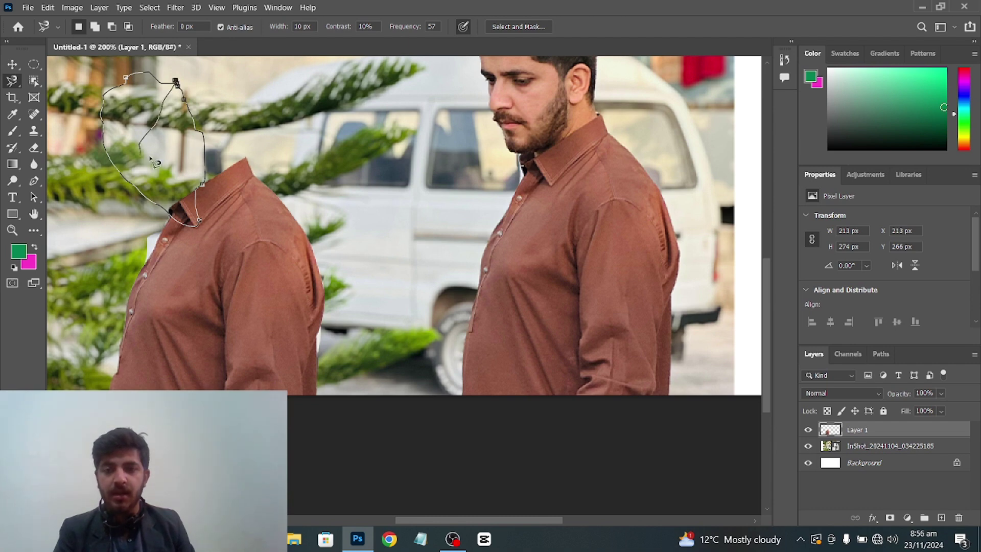
click(176, 83)
right_click(177, 83)
click(202, 93)
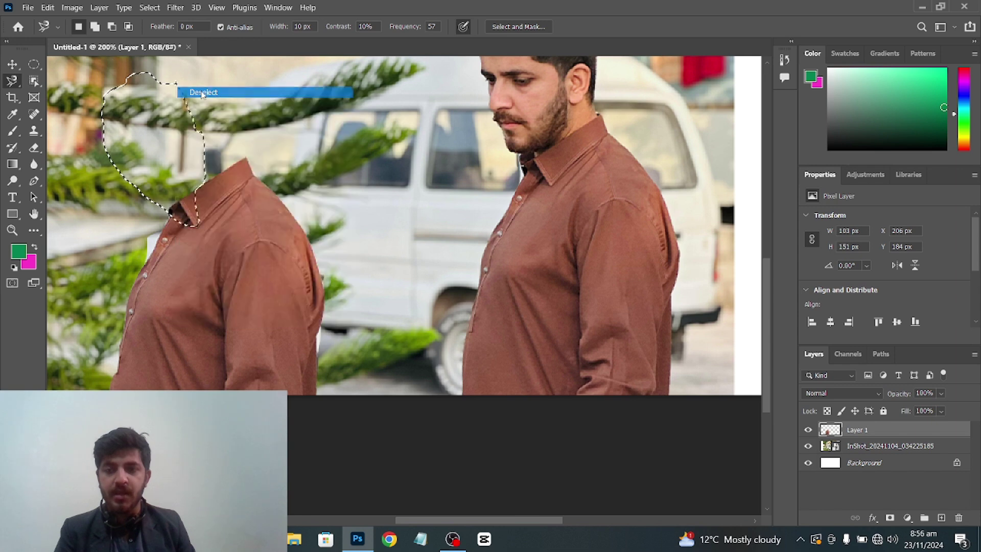
Shift the copied shirt slightly upward to about X 207 px, Y 217 px
click(11, 64)
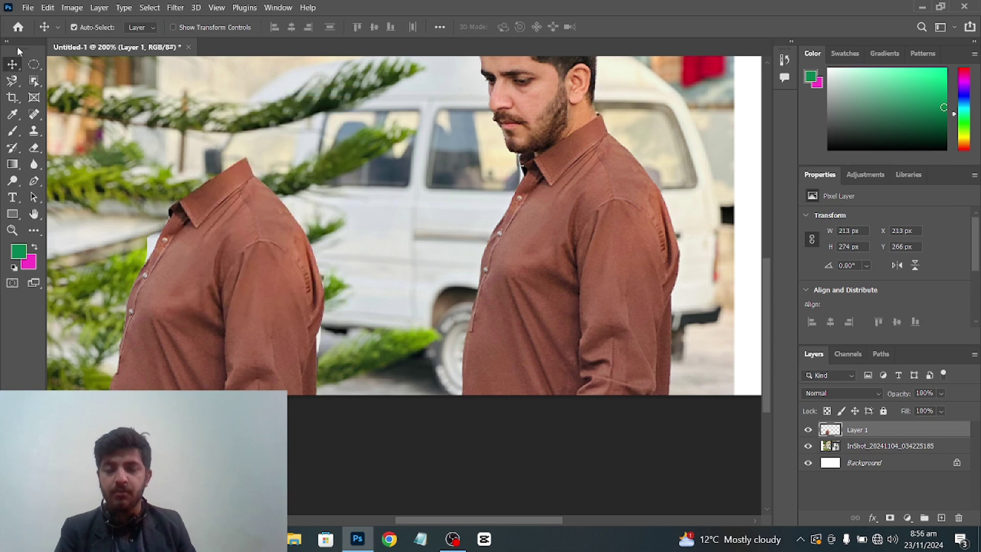
mouse_move(241, 226)
mouse_down()
mouse_move(210, 206)
mouse_move(209, 168)
mouse_move(228, 166)
mouse_move(276, 189)
mouse_move(398, 184)
mouse_move(283, 125)
mouse_move(221, 201)
mouse_move(241, 207)
mouse_up()
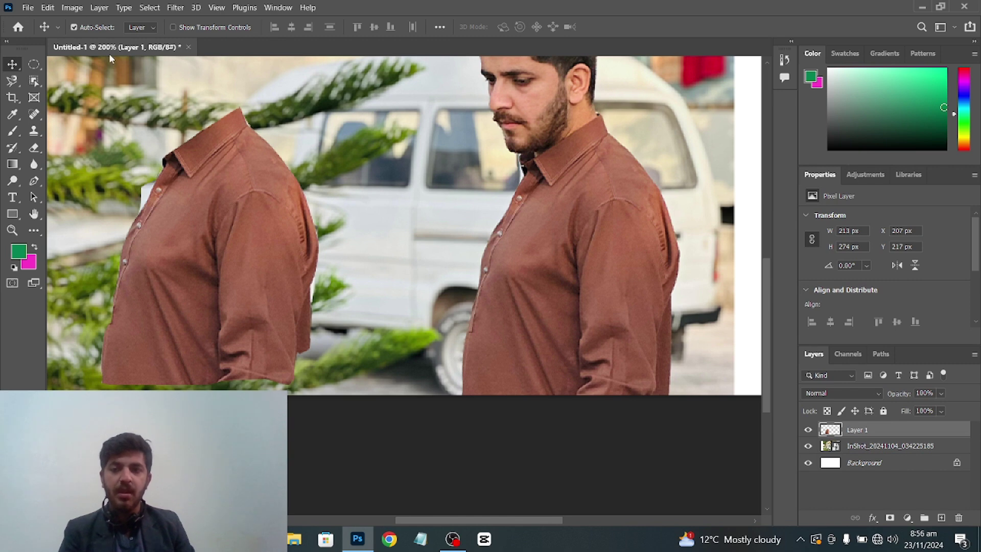
Set the Magnetic Lasso tool's width to 12 px
click(17, 79)
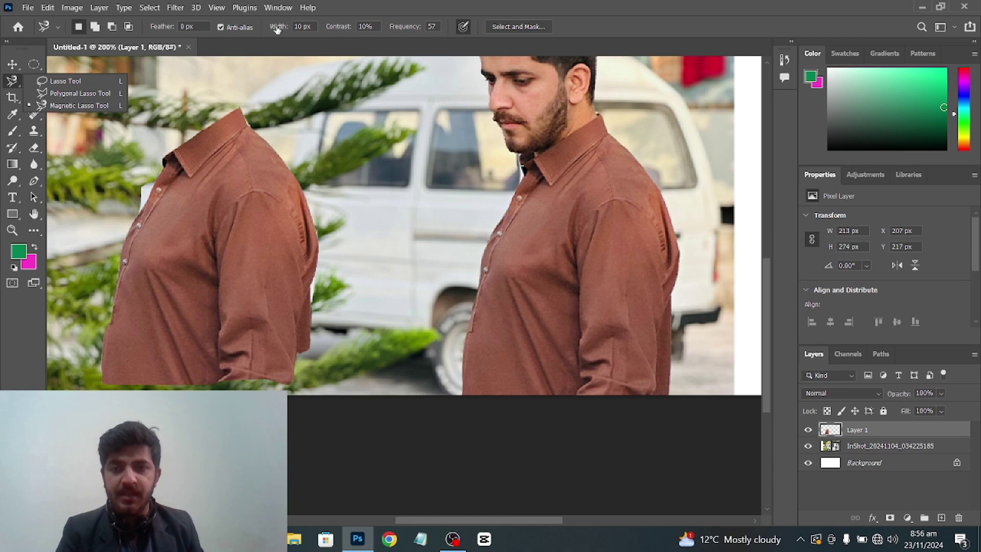
mouse_move(276, 30)
mouse_down()
mouse_move(263, 35)
mouse_move(288, 24)
mouse_move(269, 57)
mouse_move(272, 40)
mouse_up()
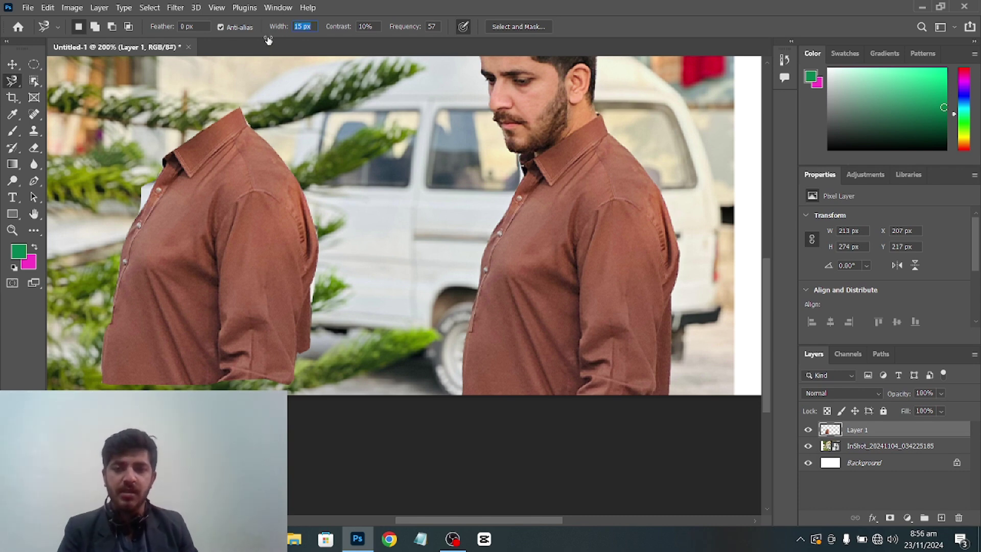
drag(266, 40, 264, 43)
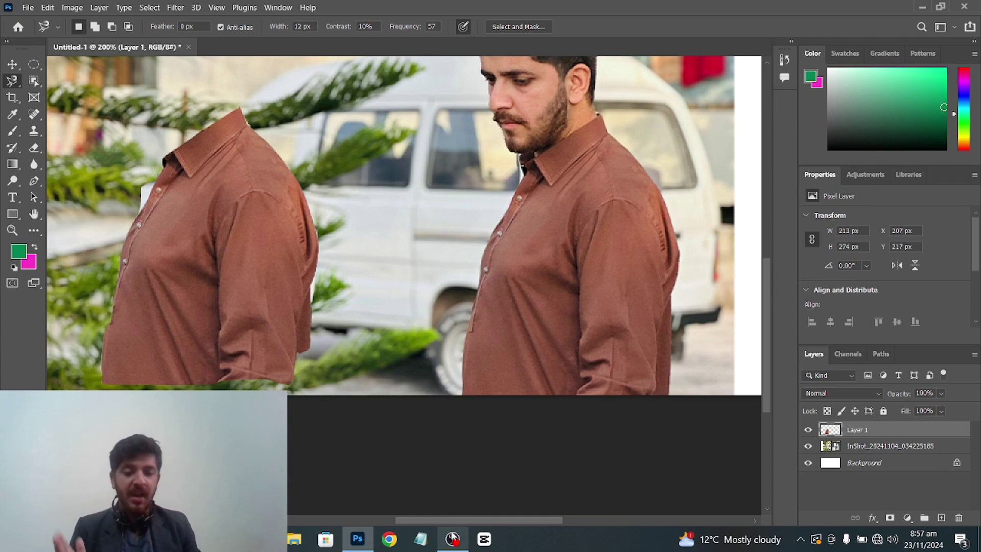
click(464, 545)
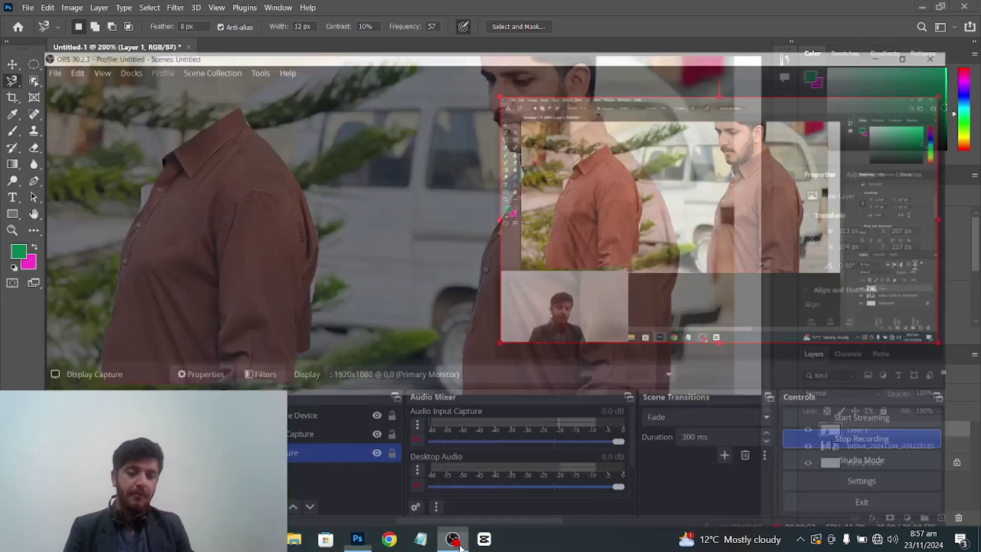